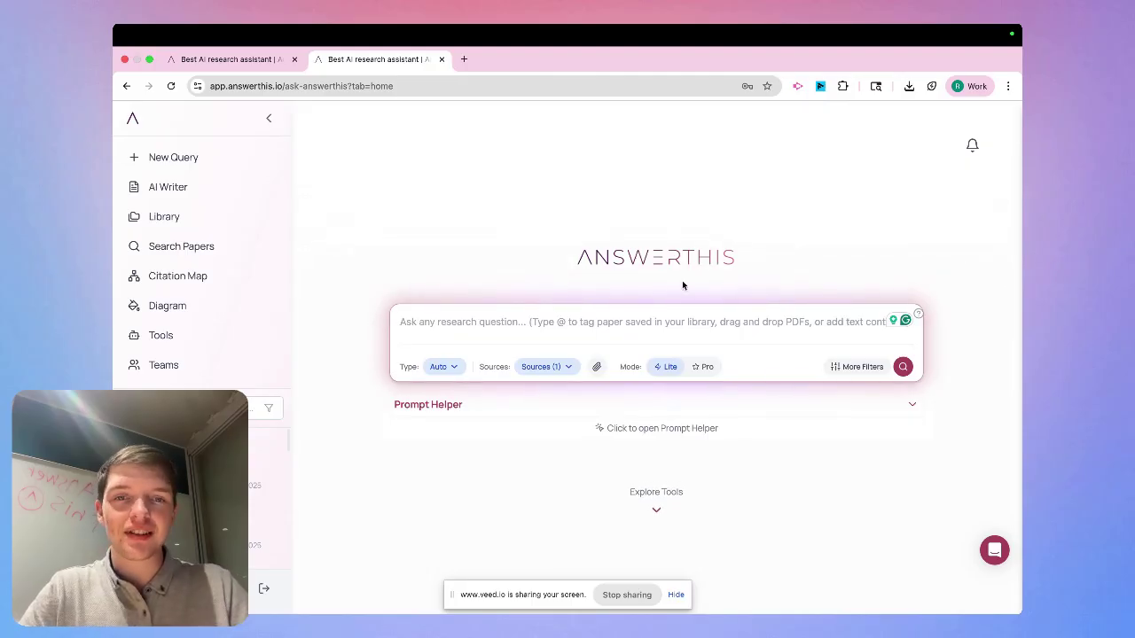
# Use the Prompt Helper to create the query "Write a literature review on Actomic structures"
pyautogui.click(602, 325)
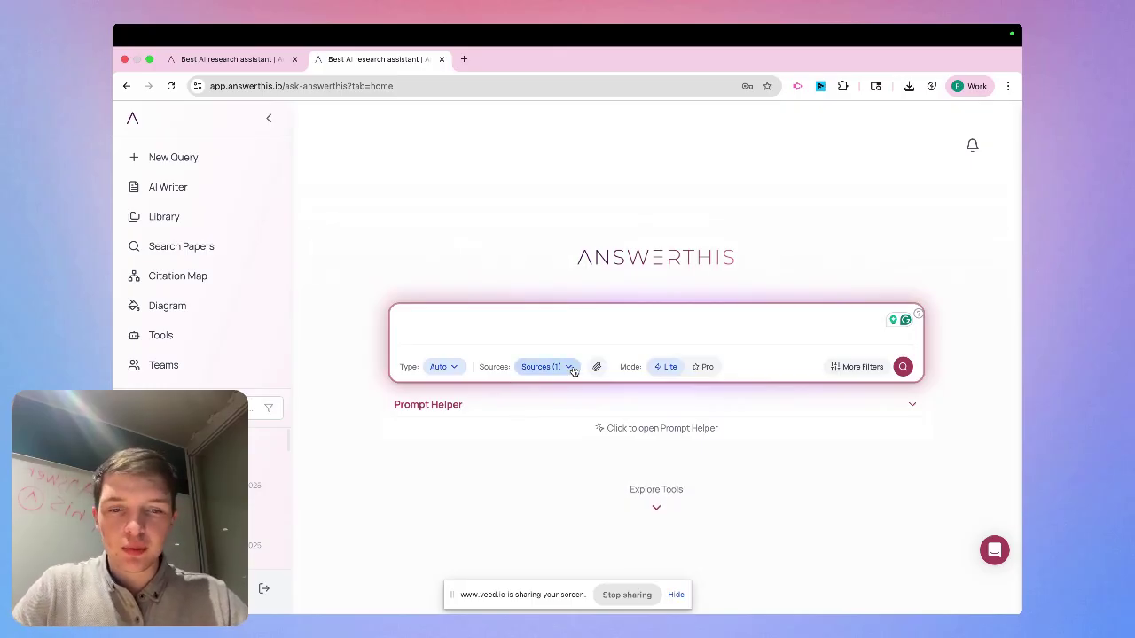
pyautogui.click(539, 411)
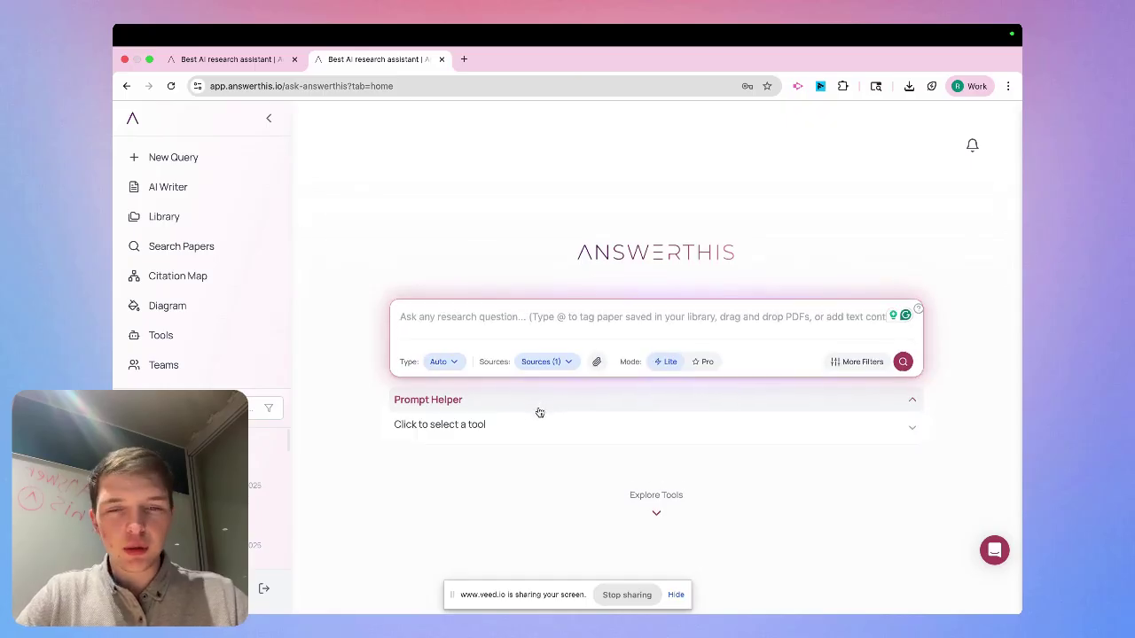
pyautogui.click(527, 425)
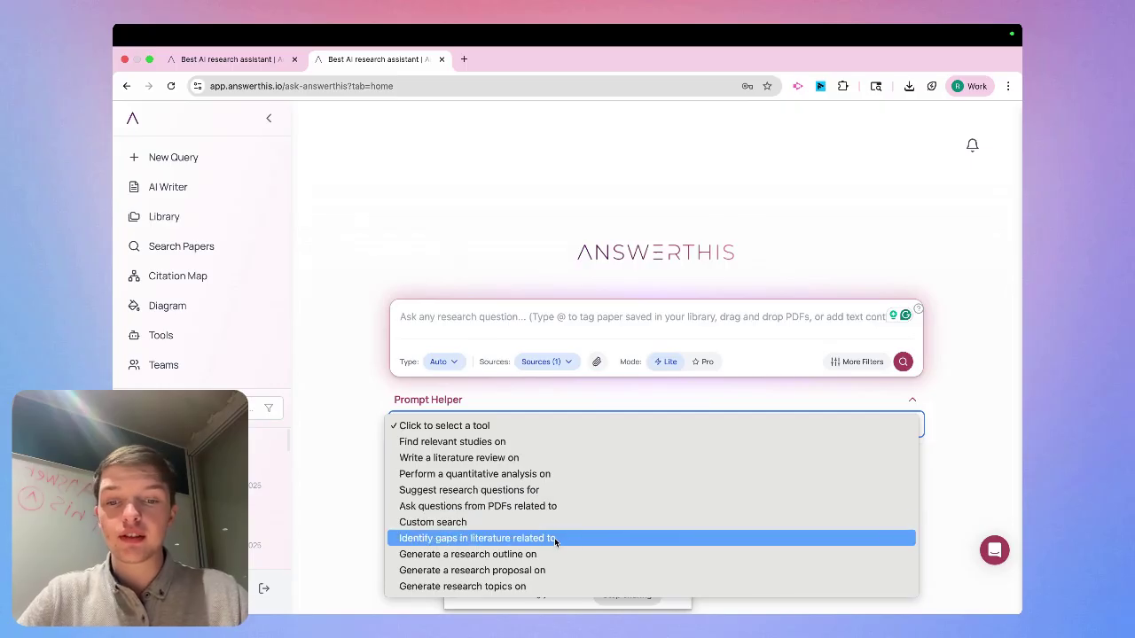
pyautogui.click(558, 457)
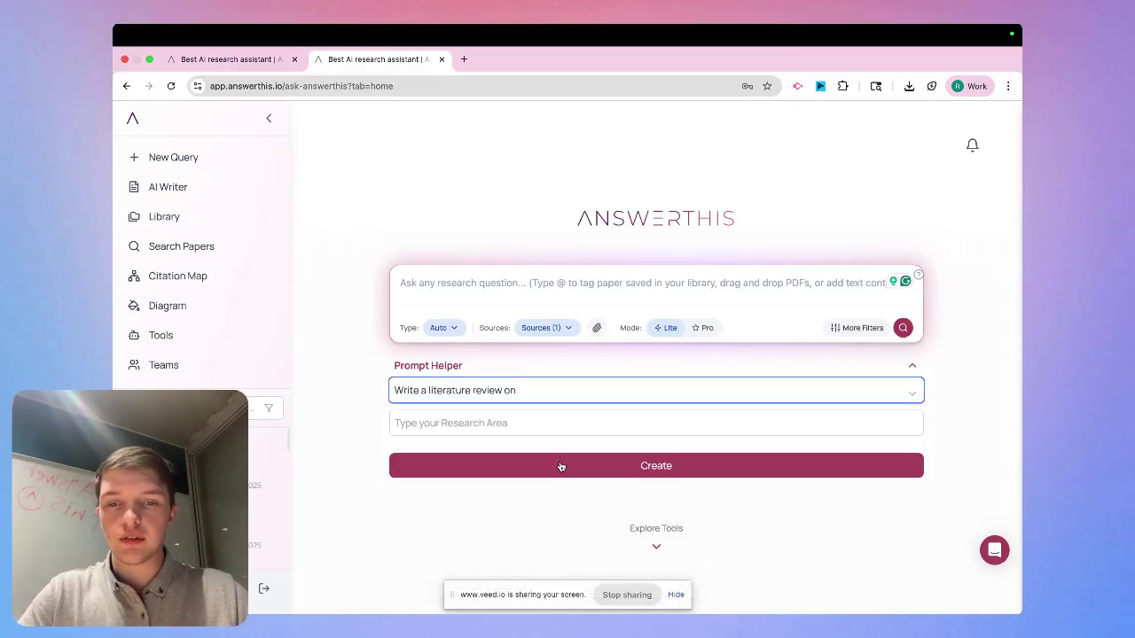
pyautogui.click(559, 429)
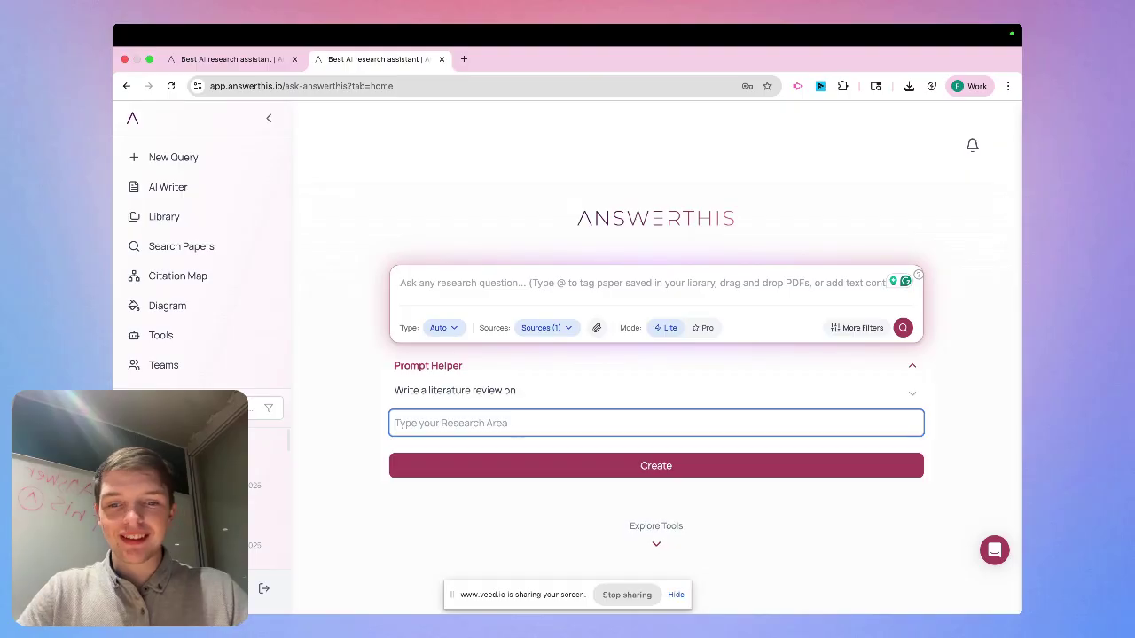
pyautogui.write('A')
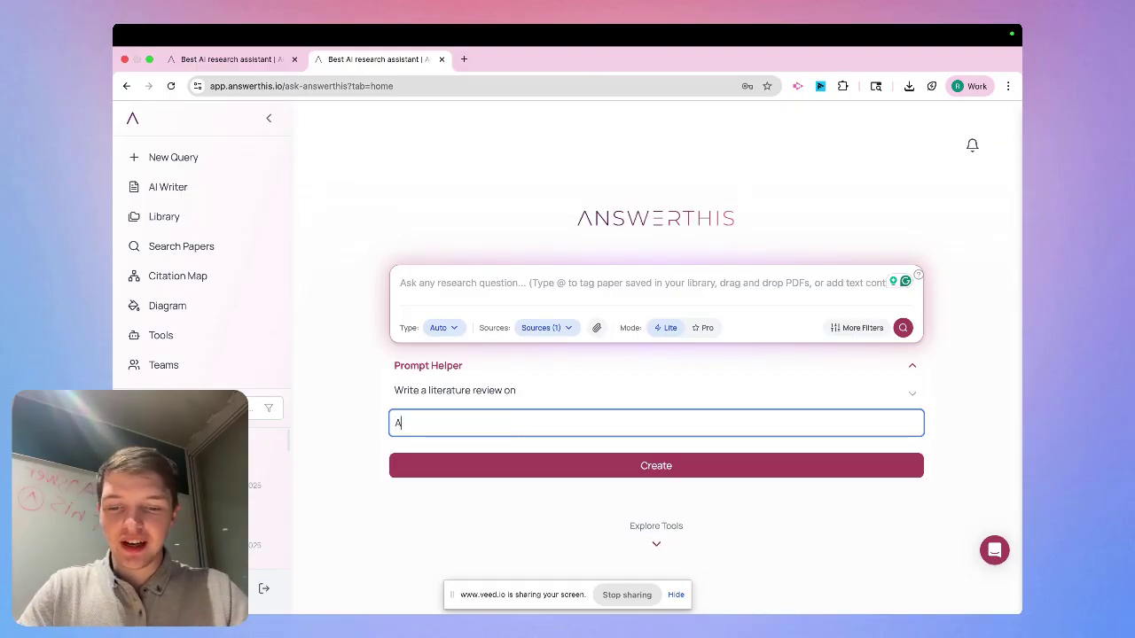
pyautogui.write('ctomic structures')
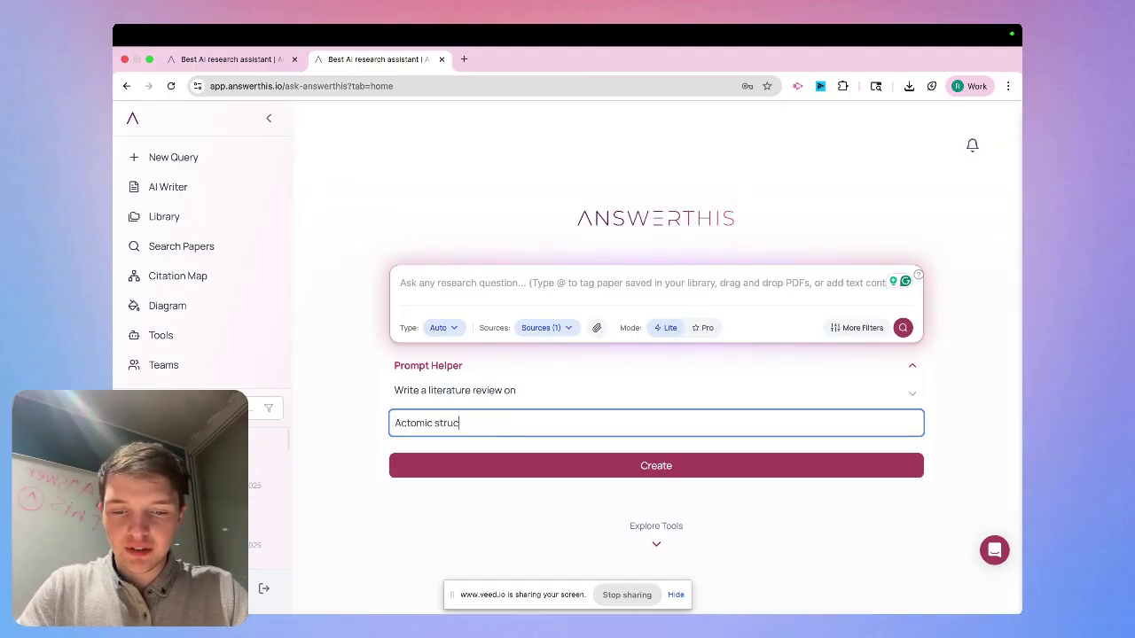
pyautogui.click(540, 474)
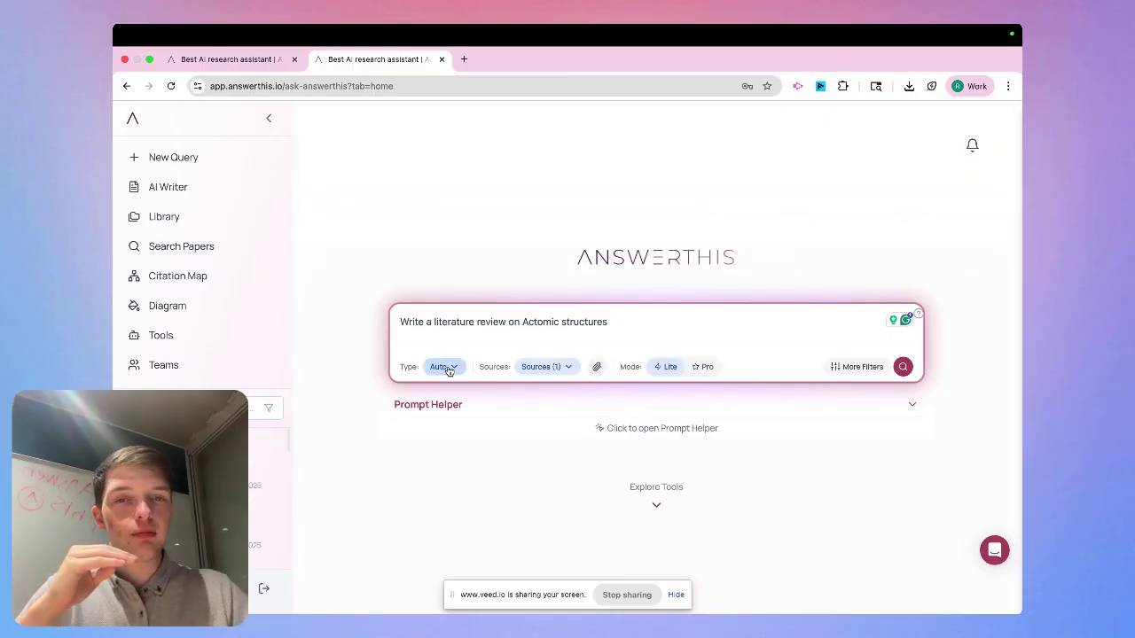
# Set the query type to Full Review and add Internet to the sources alongside Papers
pyautogui.click(449, 371)
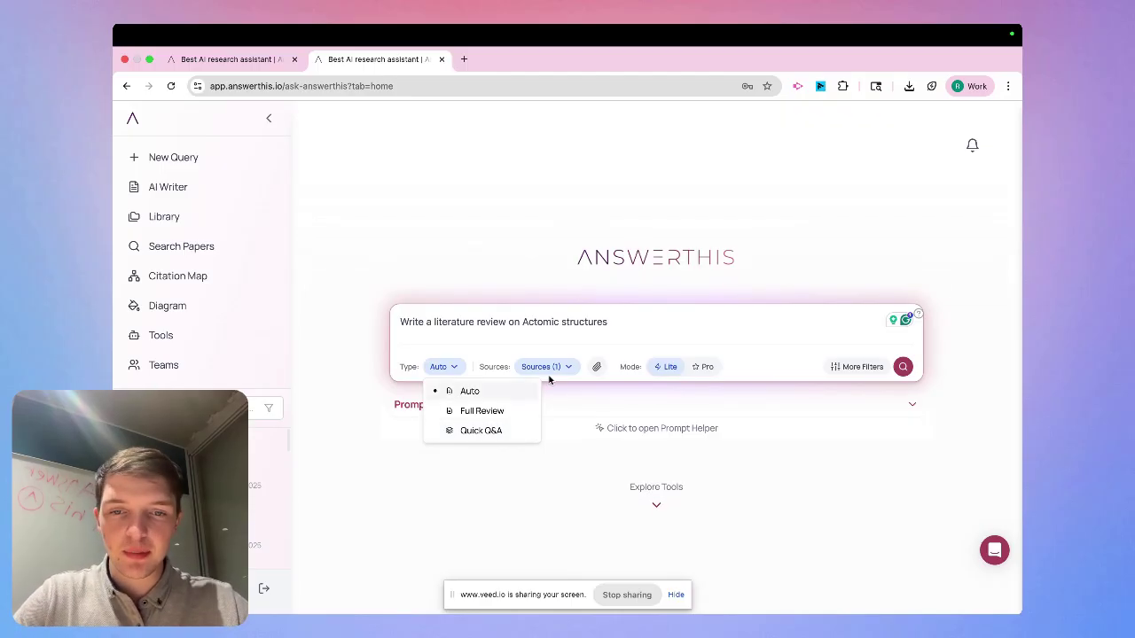
pyautogui.click(461, 410)
pyautogui.click(564, 366)
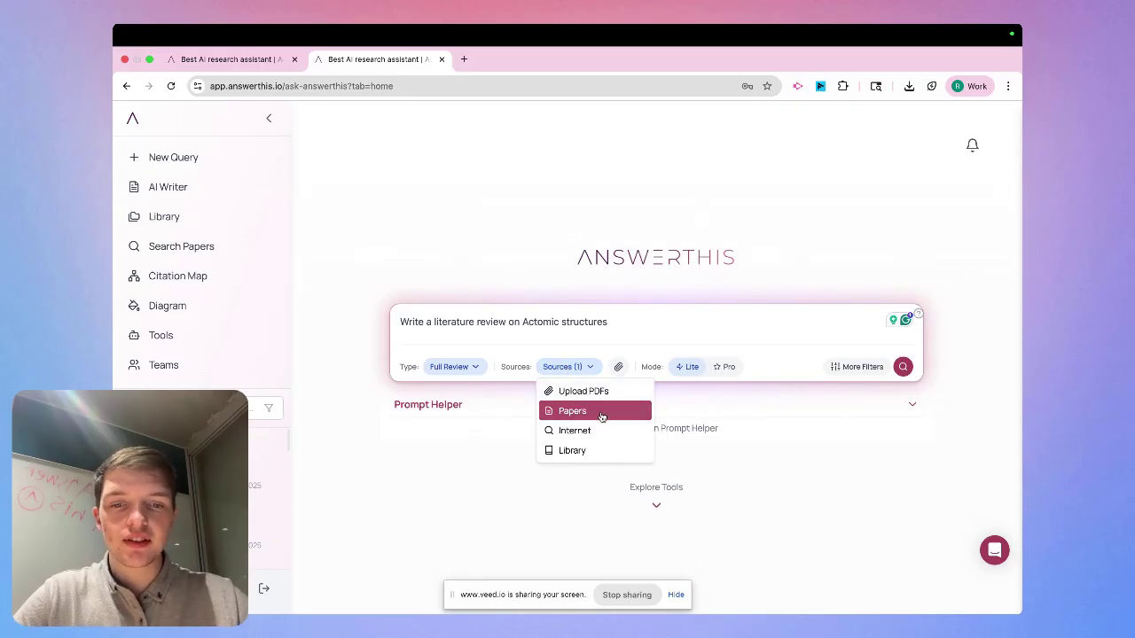
pyautogui.click(592, 434)
pyautogui.click(572, 367)
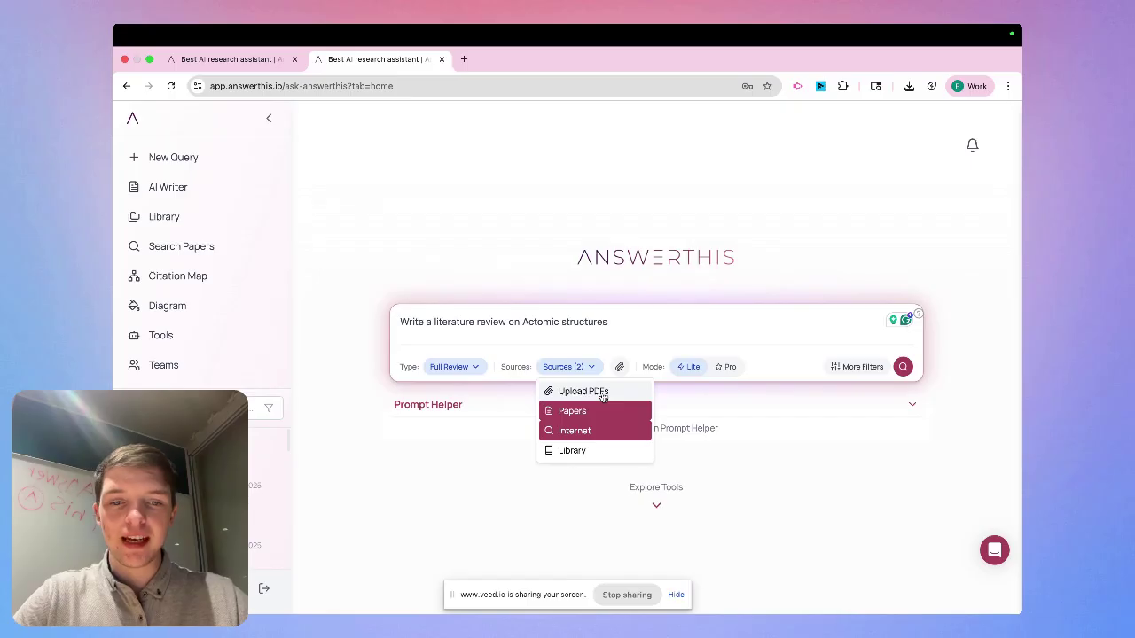
# View the document upload options and close them without adding files, and set the search mode to Pro
pyautogui.click(618, 366)
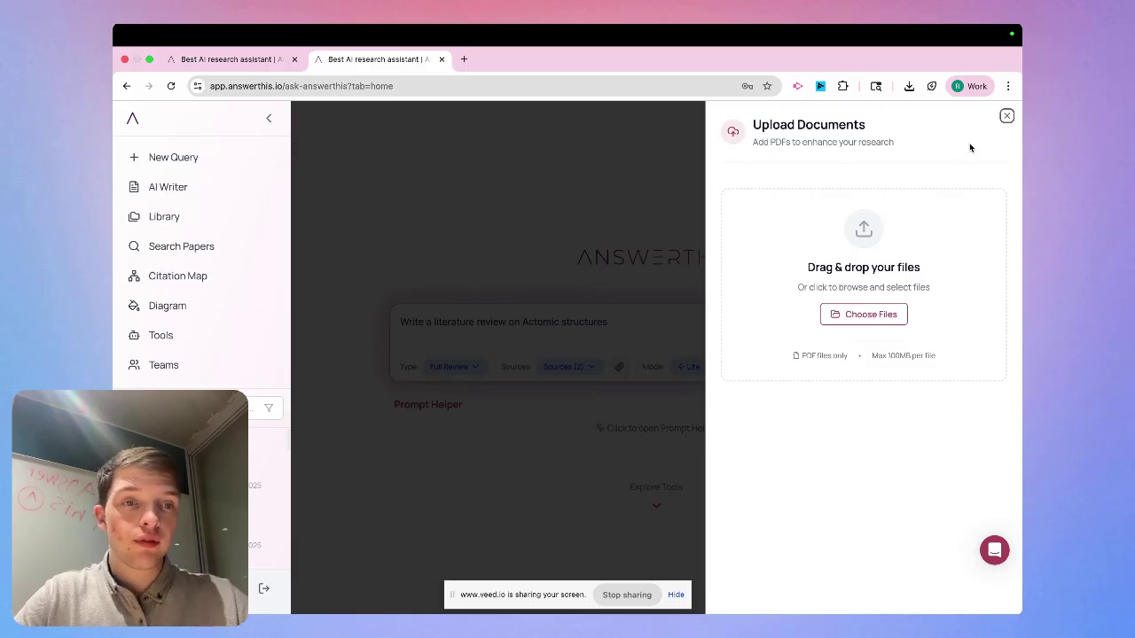
pyautogui.click(694, 376)
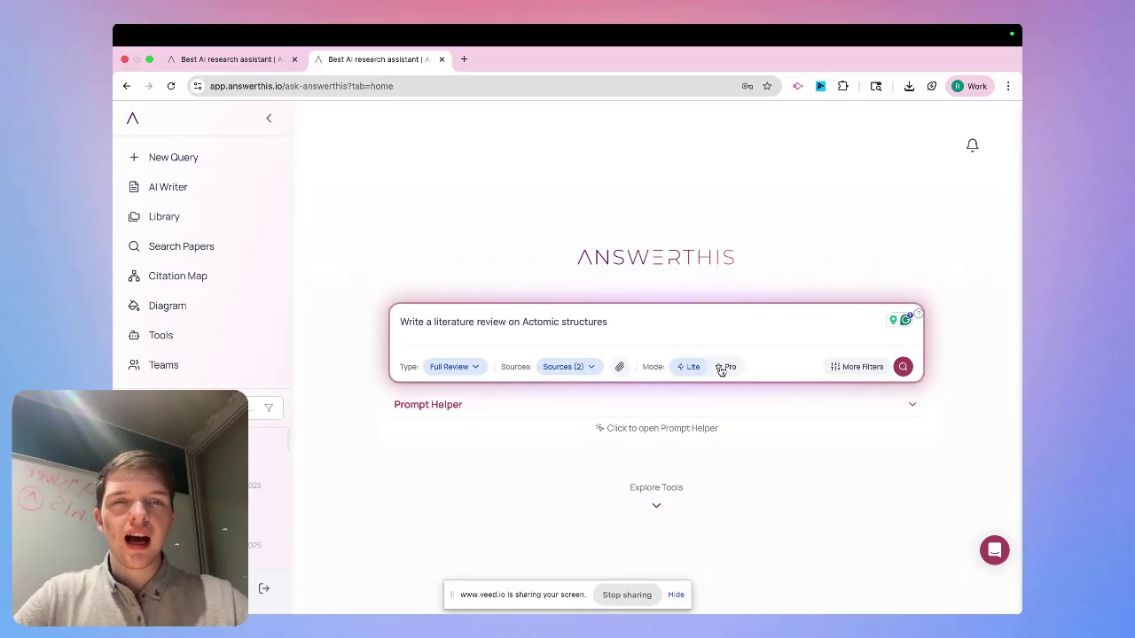
pyautogui.click(723, 369)
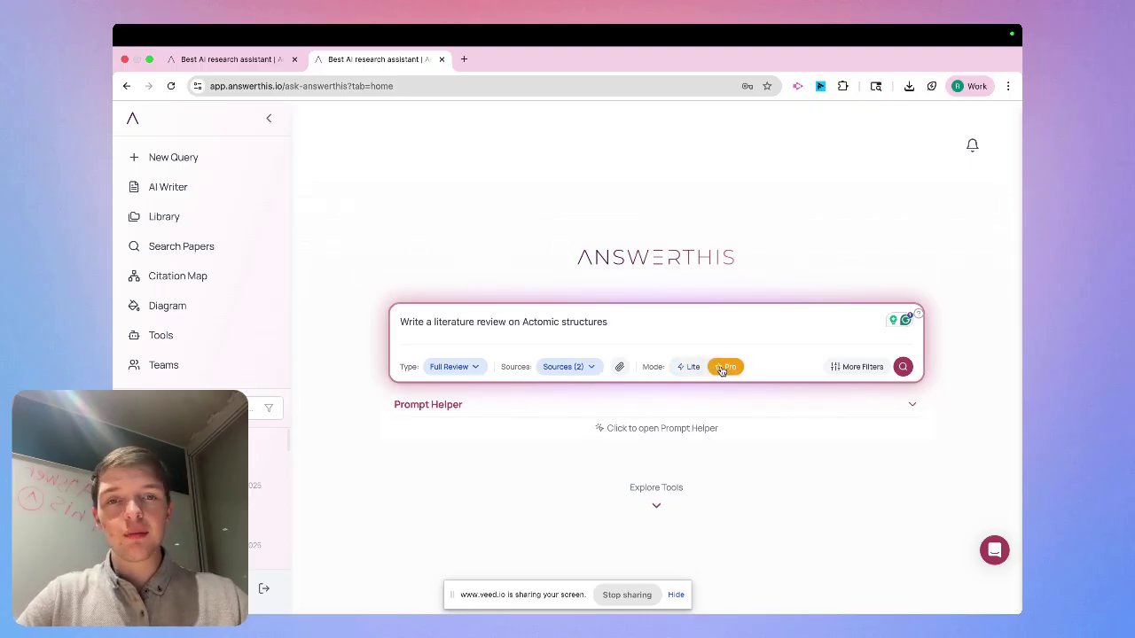
# Set the minimum citations to 10 in the research paper filters
pyautogui.click(838, 369)
pyautogui.click(838, 371)
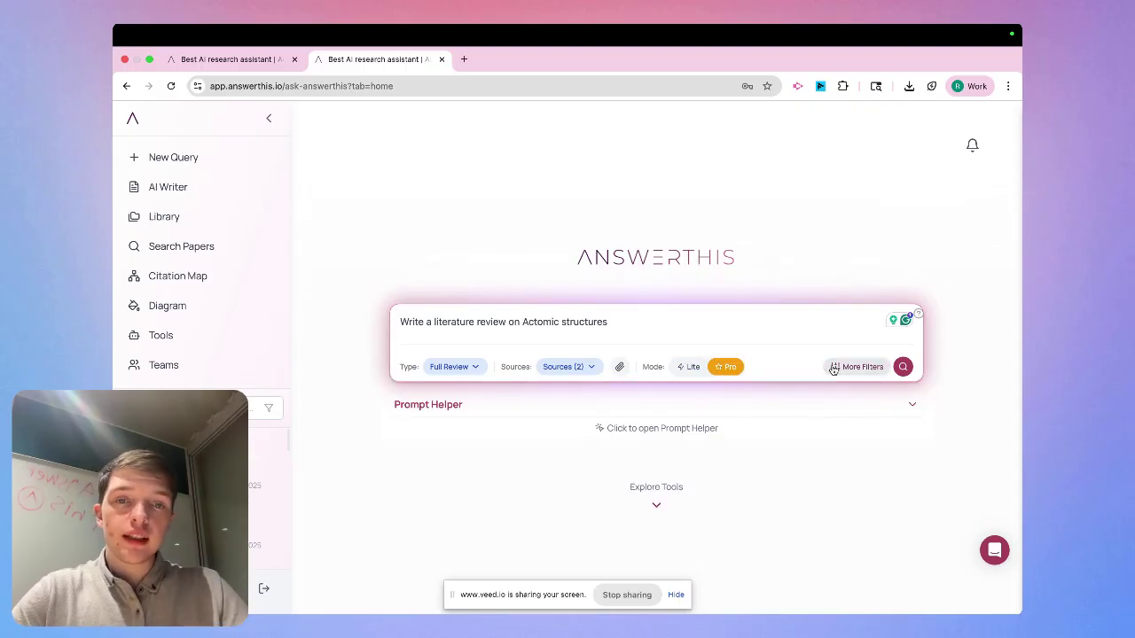
pyautogui.click(849, 368)
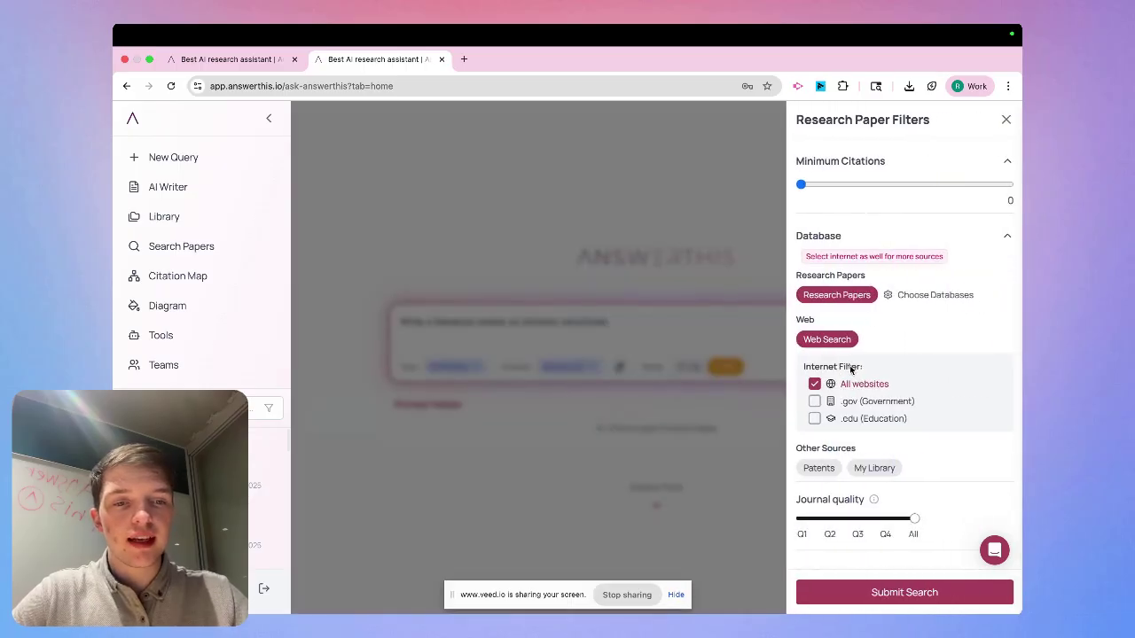
pyautogui.click(902, 185)
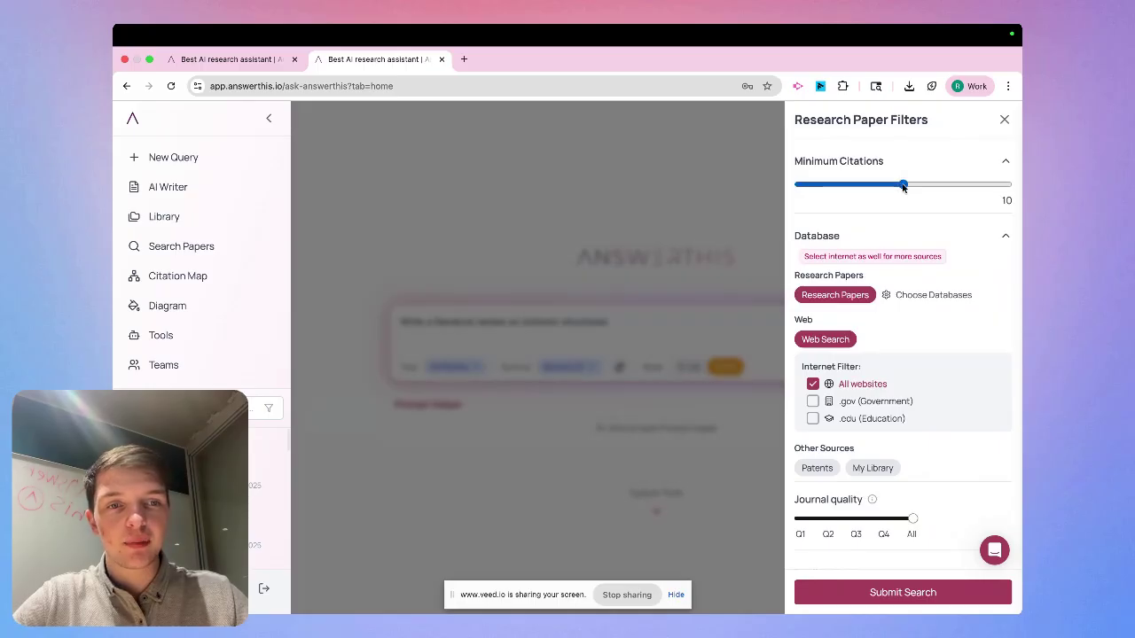
# Add PubMed and arXiv to the research paper databases
pyautogui.click(917, 298)
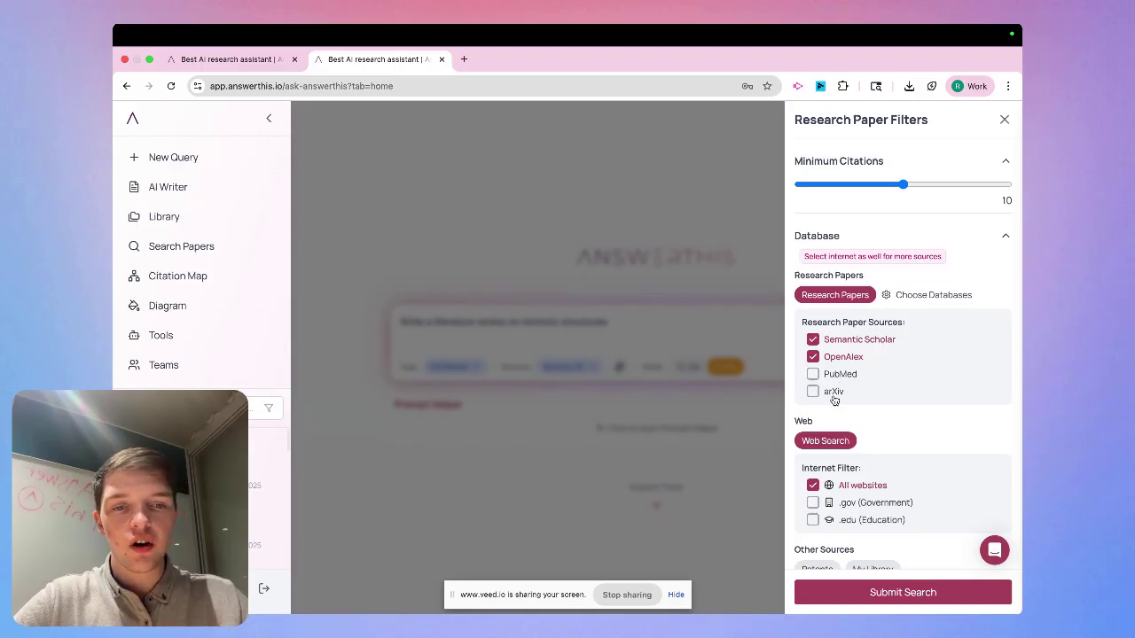
pyautogui.scroll(-1, 829, 392)
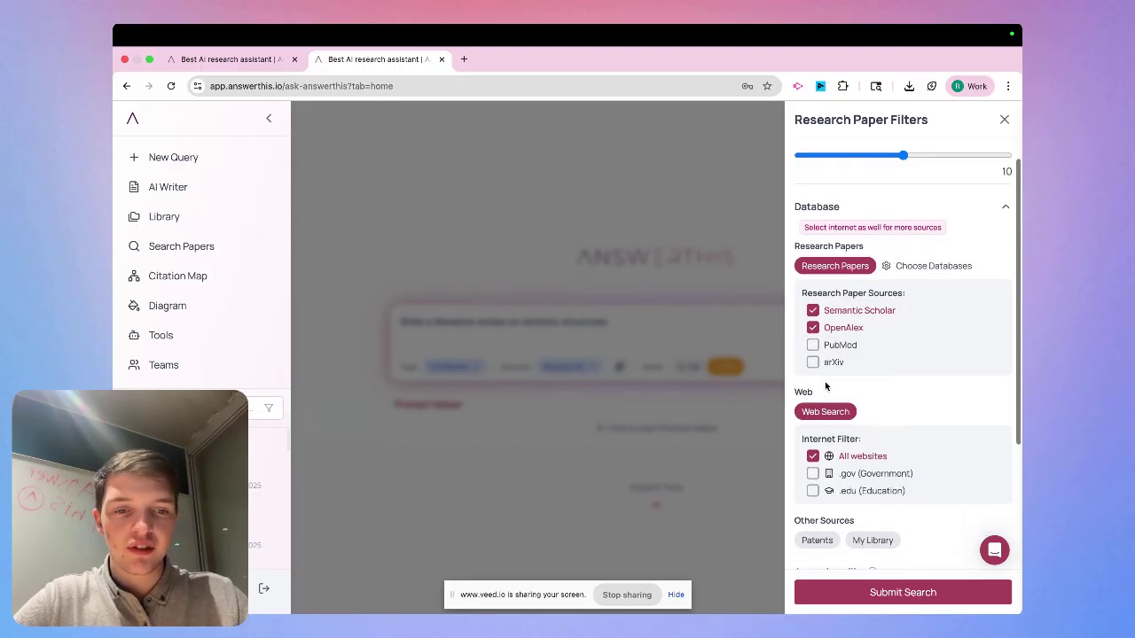
pyautogui.click(812, 344)
pyautogui.click(813, 362)
pyautogui.scroll(-3, 815, 363)
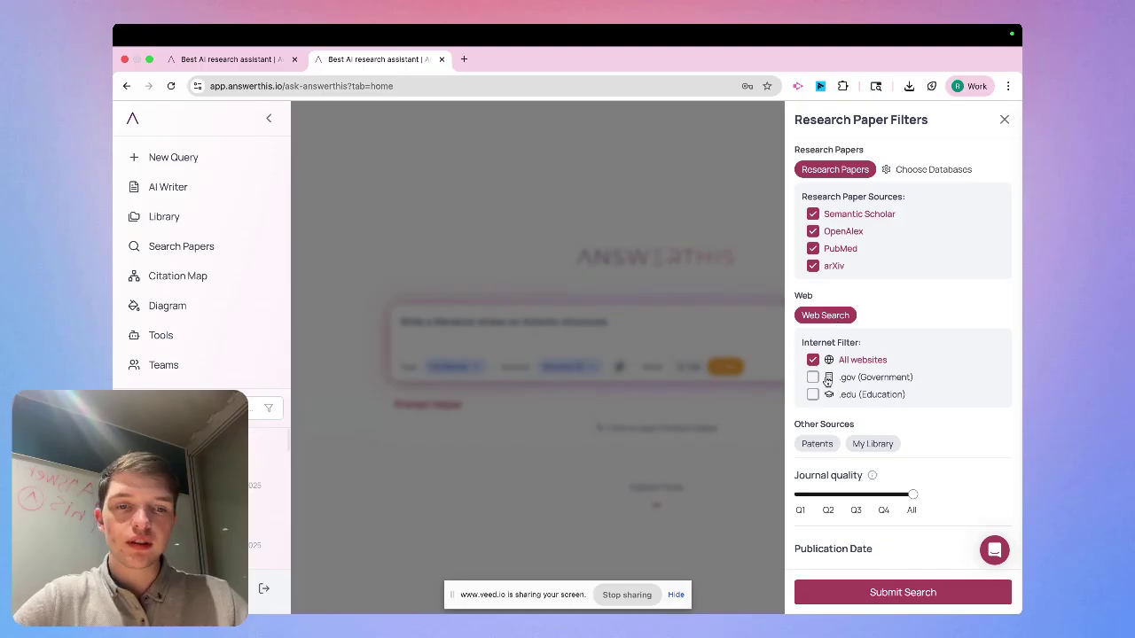
# Try limiting the internet filter to .gov and .edu sites, and return it to All websites
pyautogui.click(813, 377)
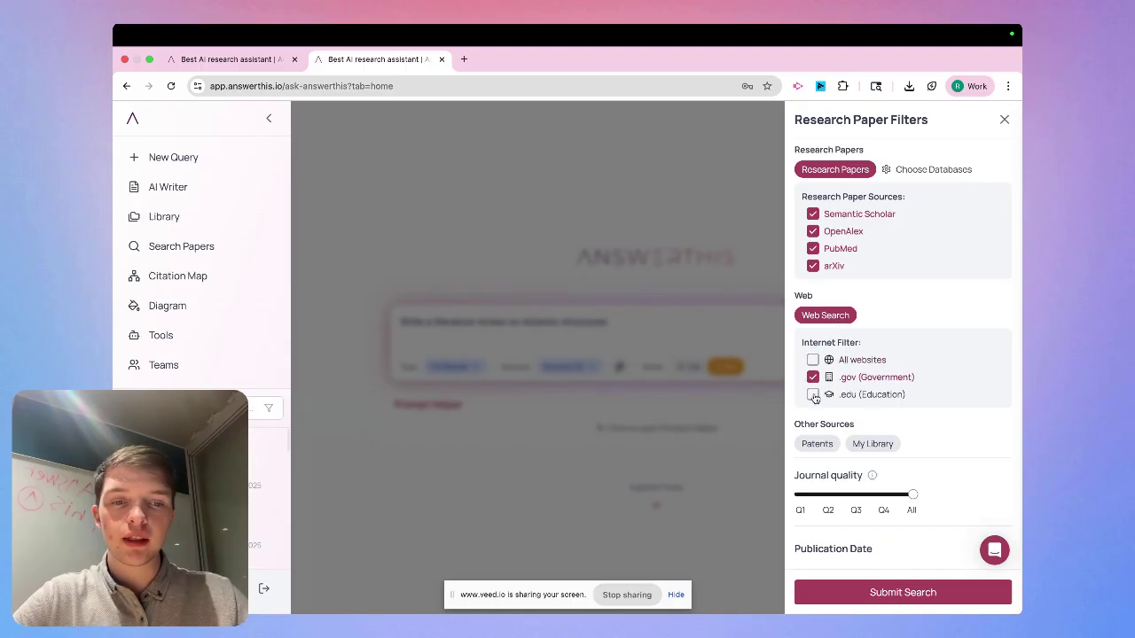
pyautogui.click(813, 396)
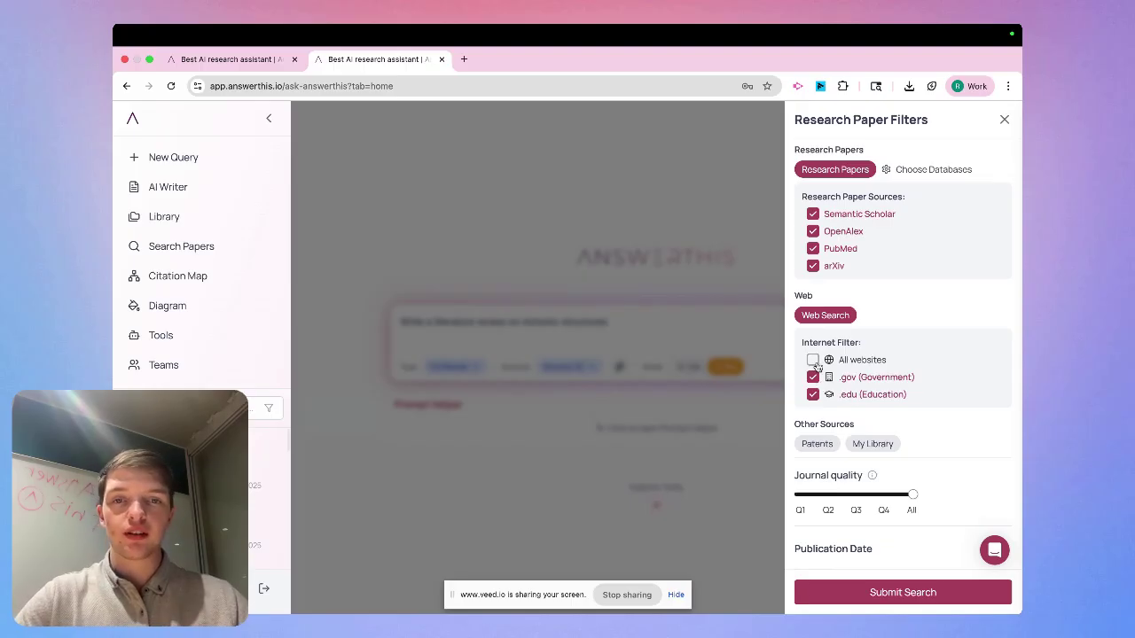
pyautogui.click(812, 361)
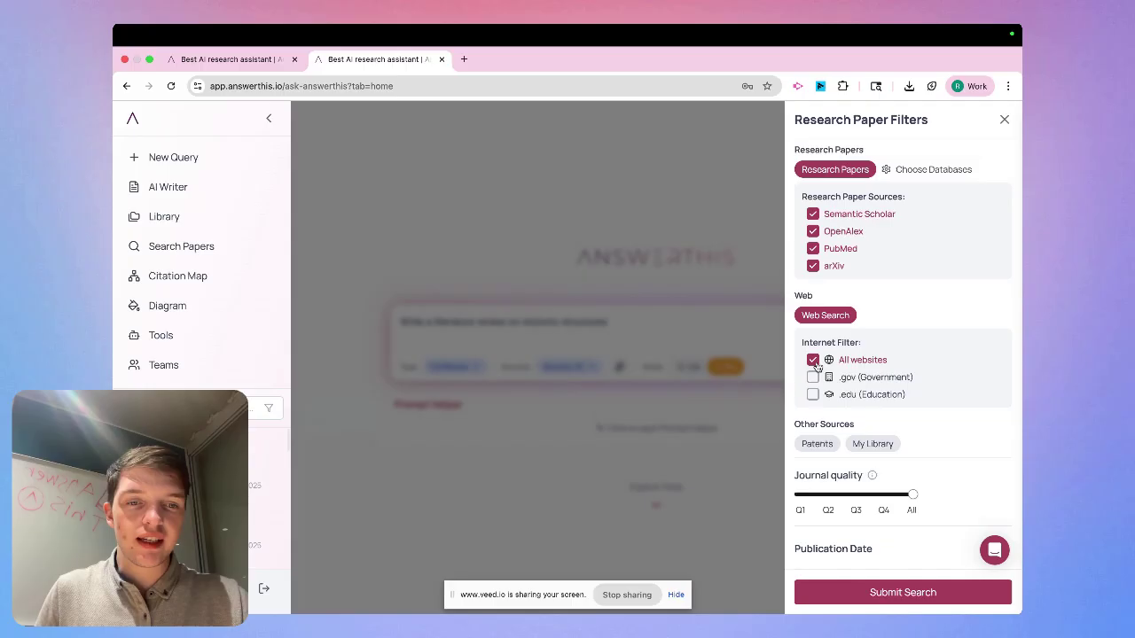
# Exclude Web Search from the sources and leave the journal quality at All
pyautogui.scroll(-2, 842, 257)
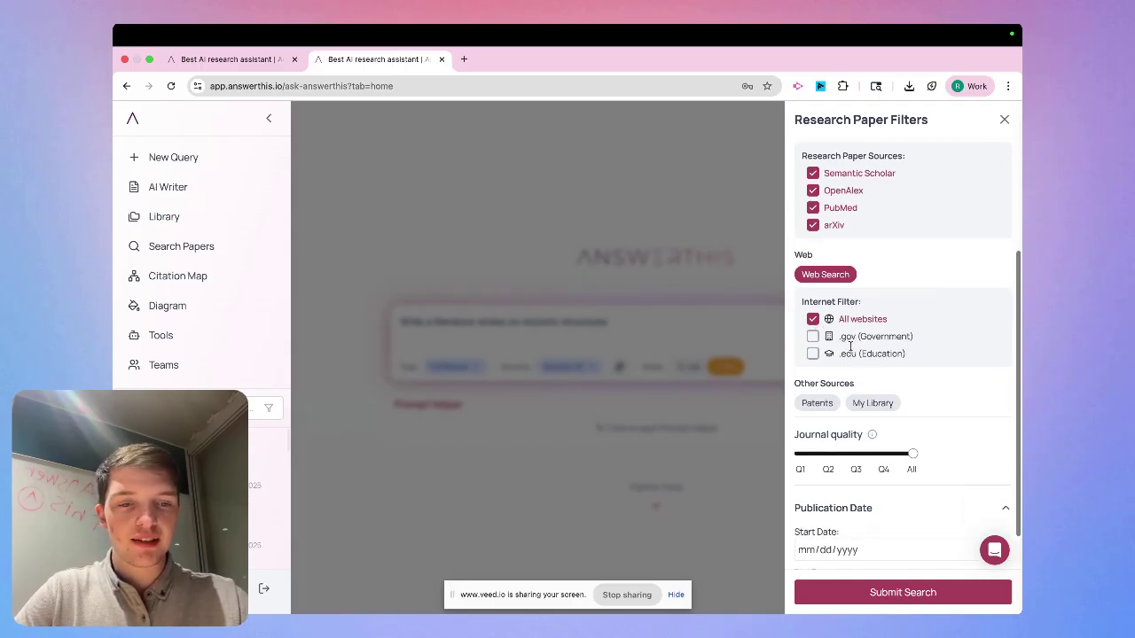
pyautogui.click(838, 256)
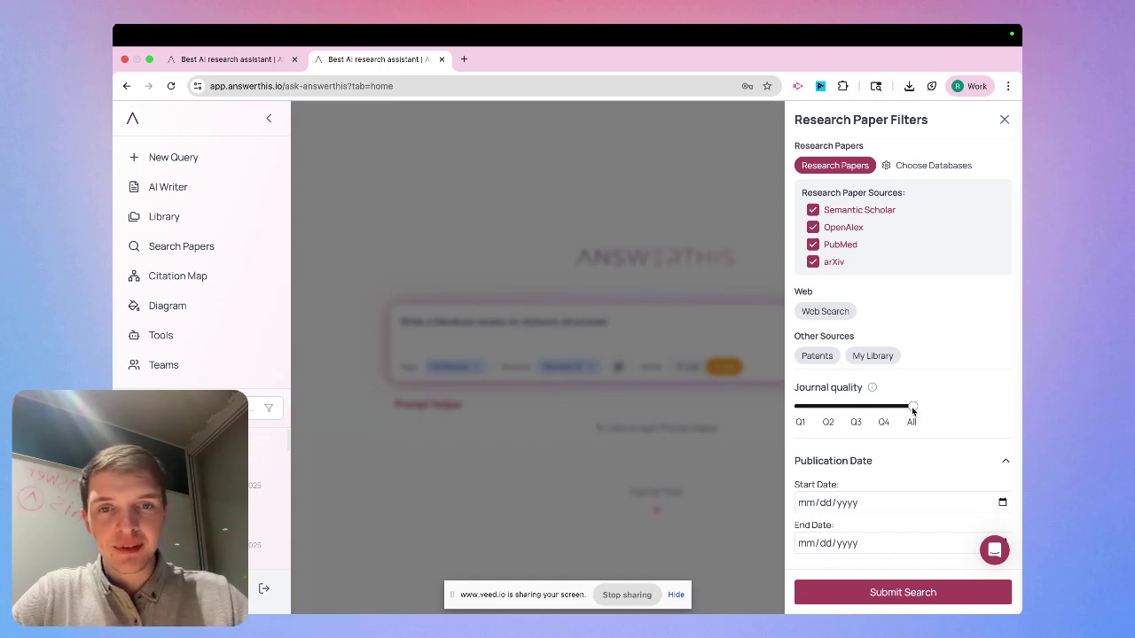
pyautogui.moveTo(914, 409); pyautogui.dragTo(940, 414)
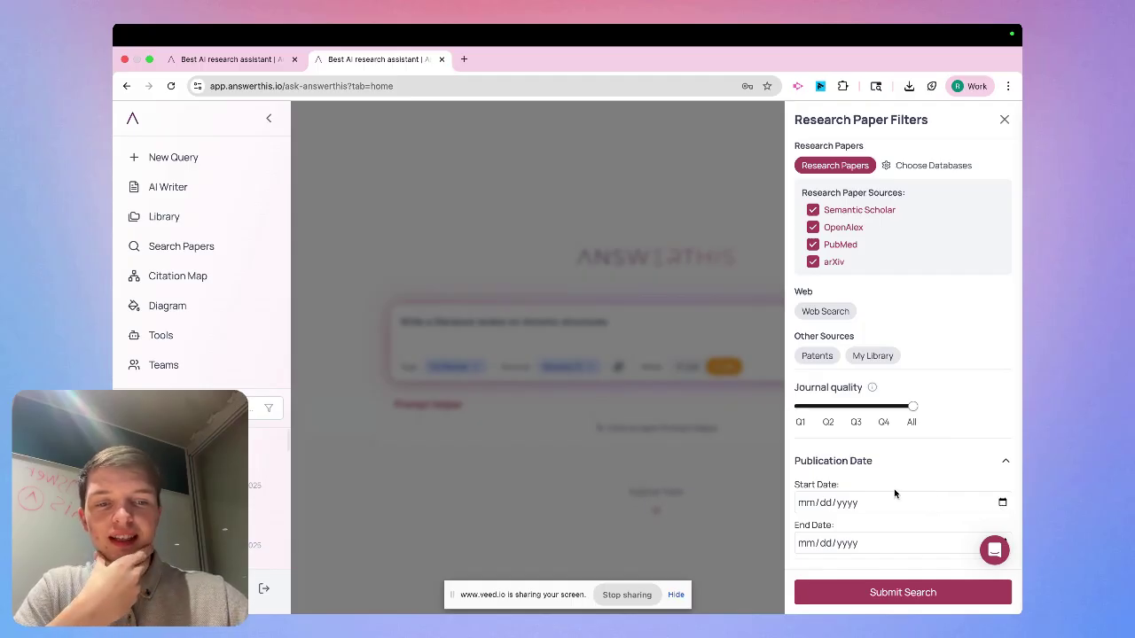
# Set the publication start date filter to 01/04/2023, leaving the end date empty
pyautogui.click(1001, 503)
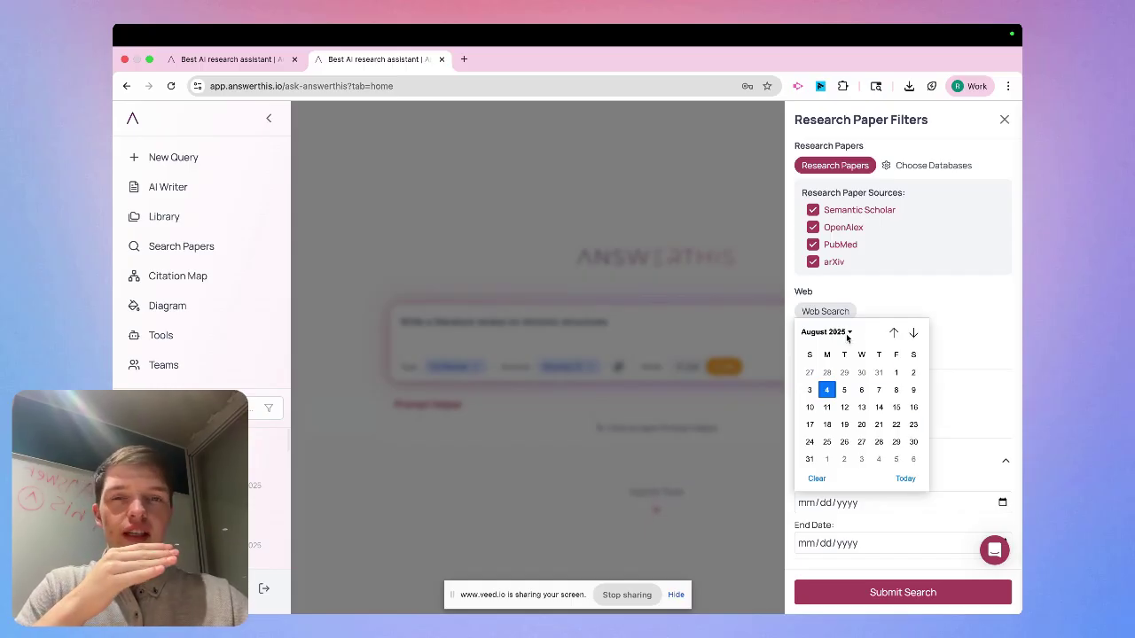
pyautogui.click(842, 332)
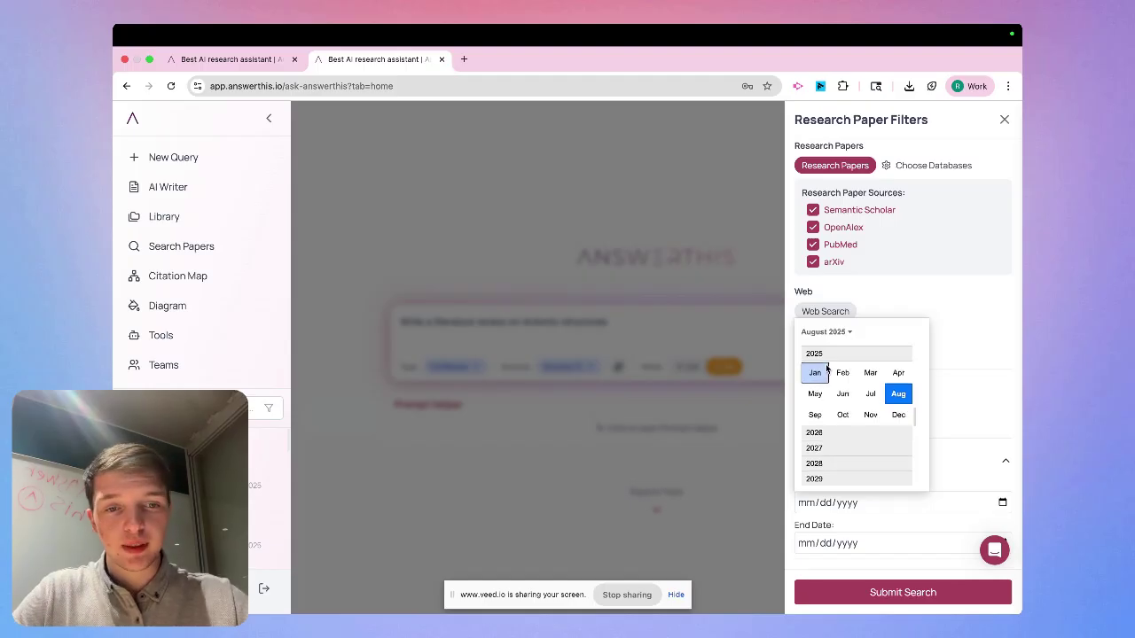
pyautogui.scroll(1, 825, 368)
pyautogui.click(825, 368)
pyautogui.click(819, 371)
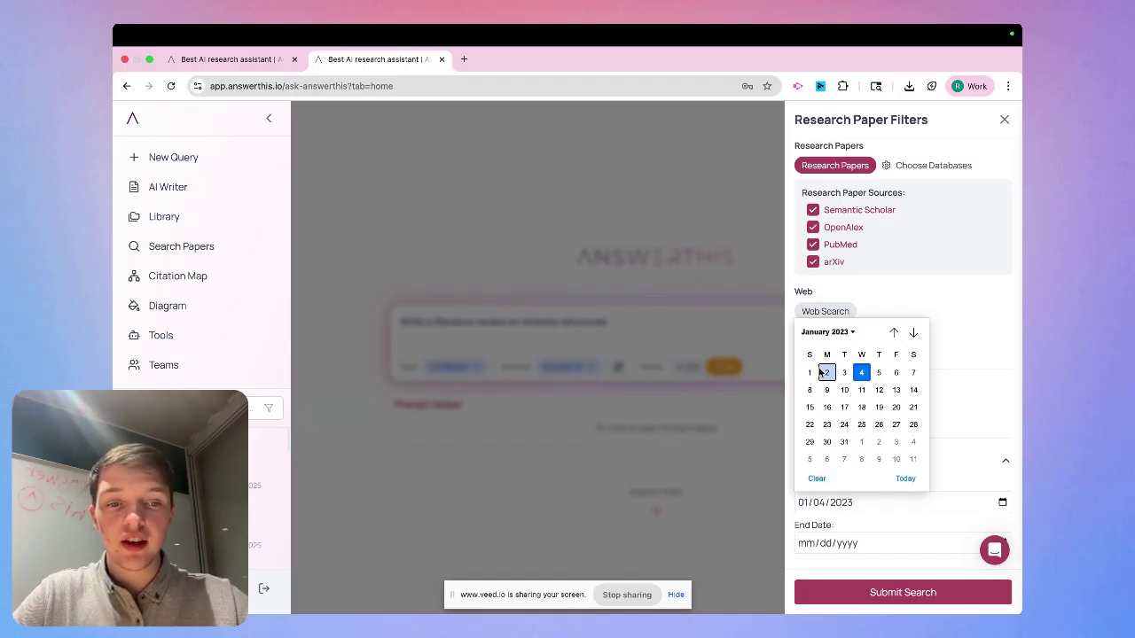
pyautogui.click(957, 411)
pyautogui.scroll(2, 964, 468)
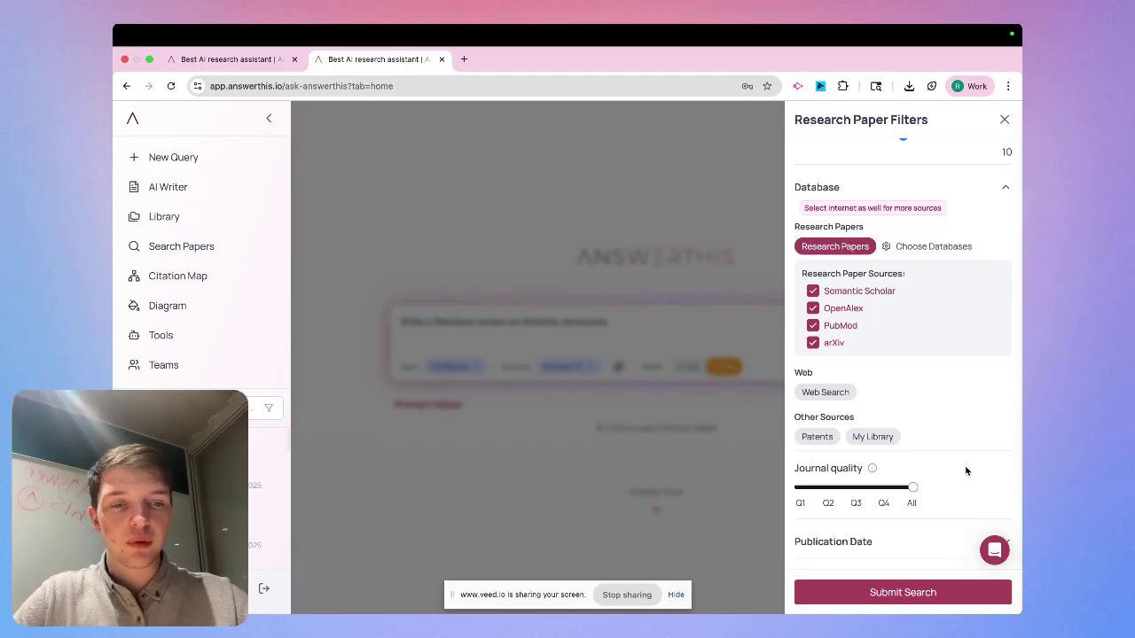
pyautogui.scroll(-1, 913, 540)
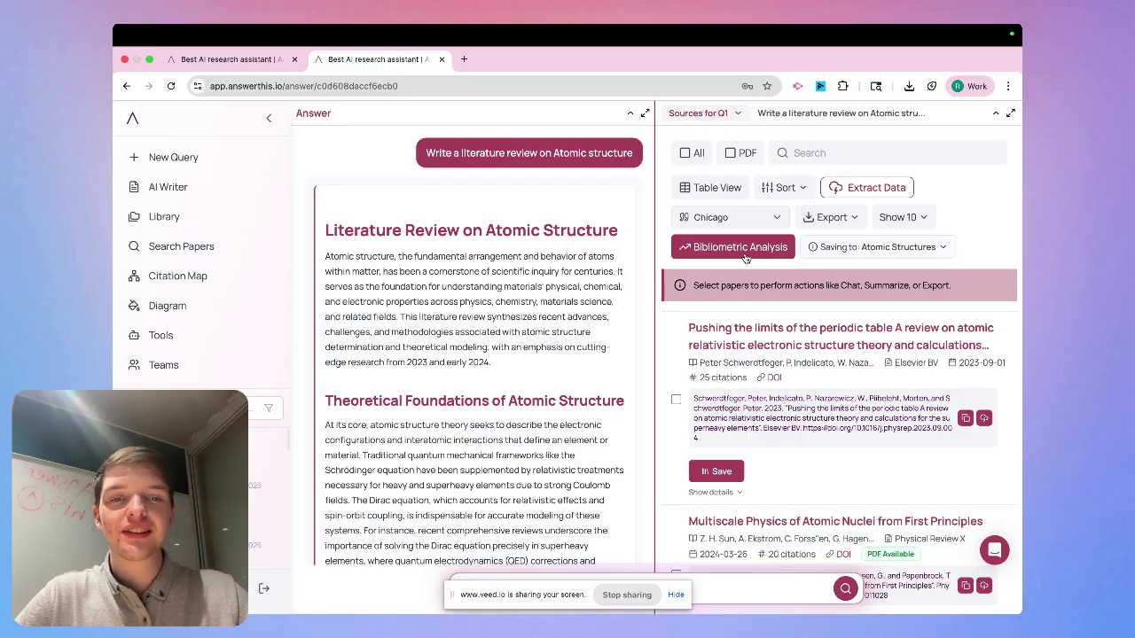
# Read through the generated literature review on atomic structure, from its theoretical foundations to the closing summary
pyautogui.scroll(-1, 833, 399)
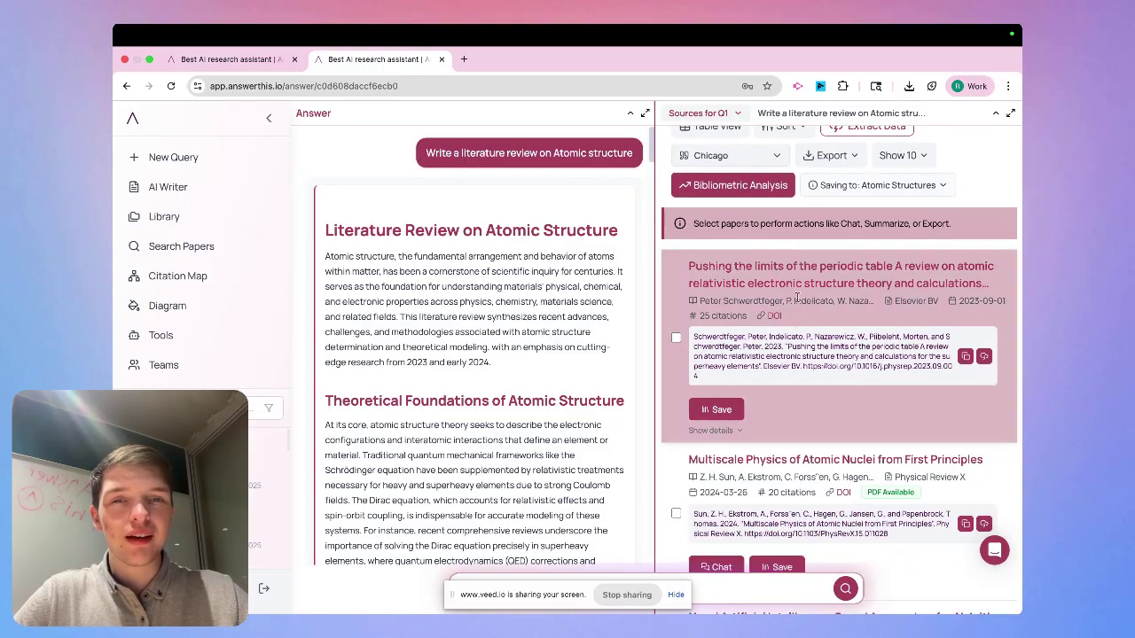
pyautogui.scroll(-8, 582, 390)
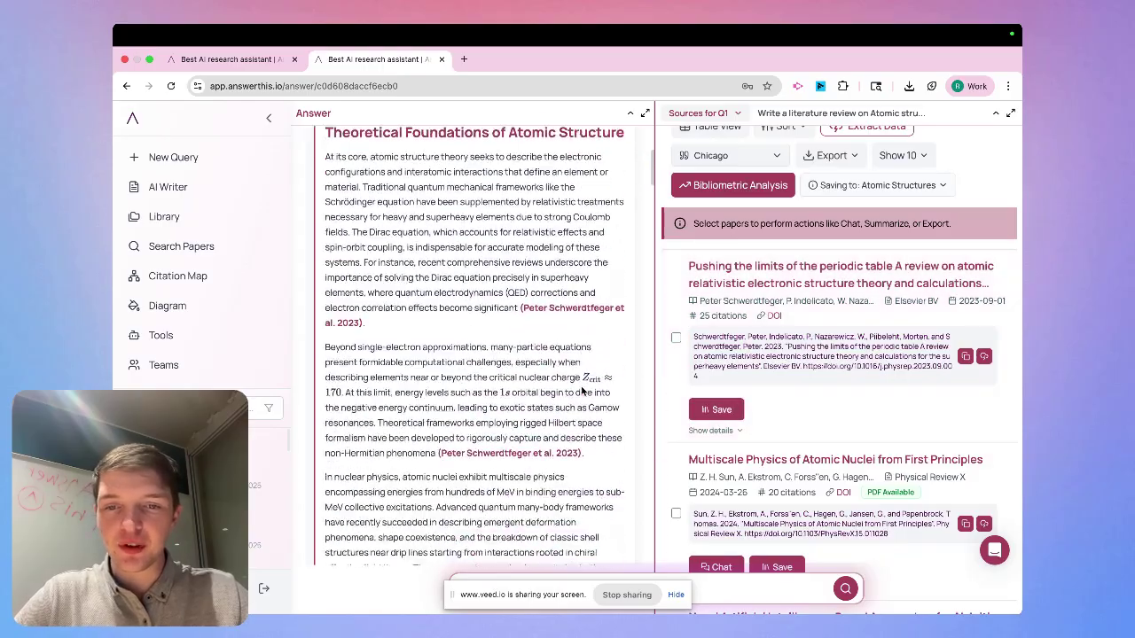
pyautogui.scroll(-1, 581, 386)
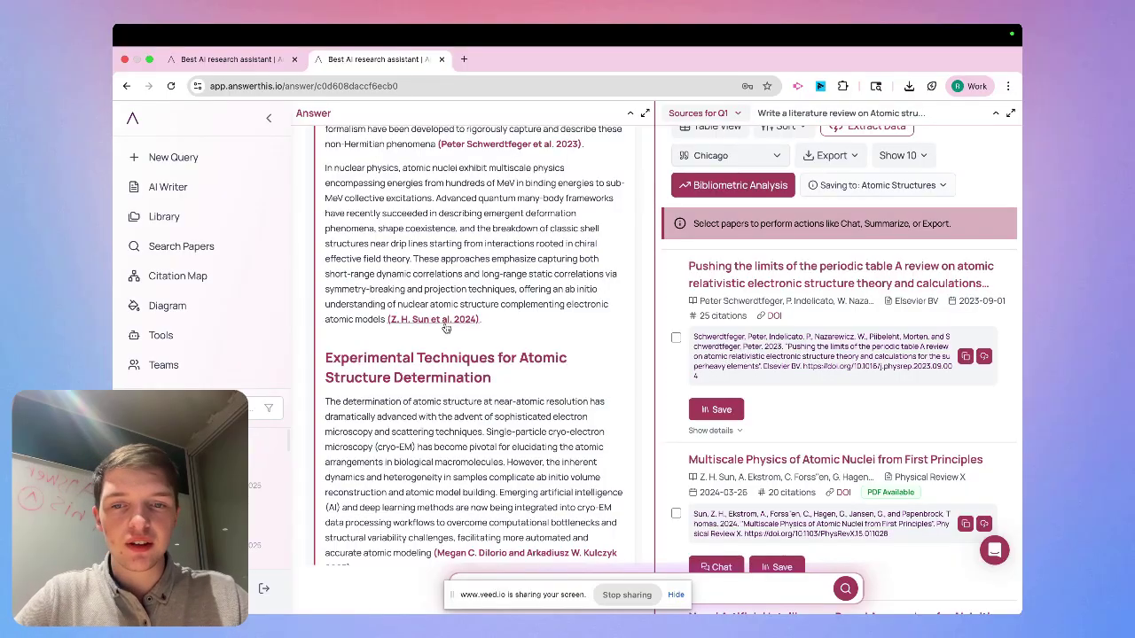
pyautogui.scroll(1, 446, 334)
pyautogui.scroll(-6, 446, 337)
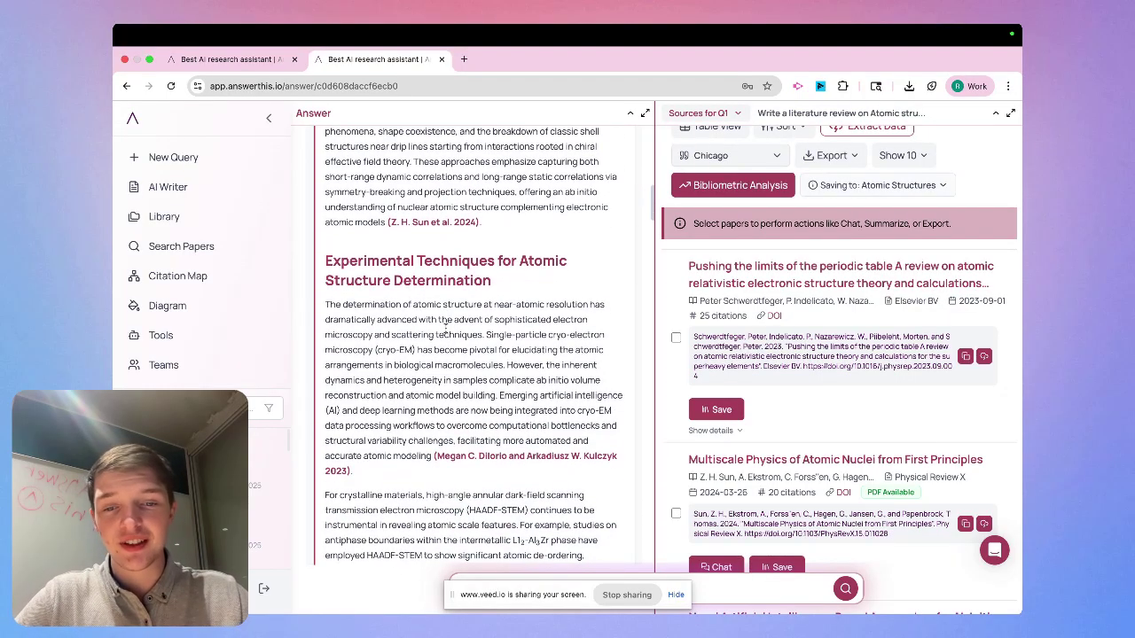
pyautogui.scroll(-8, 446, 327)
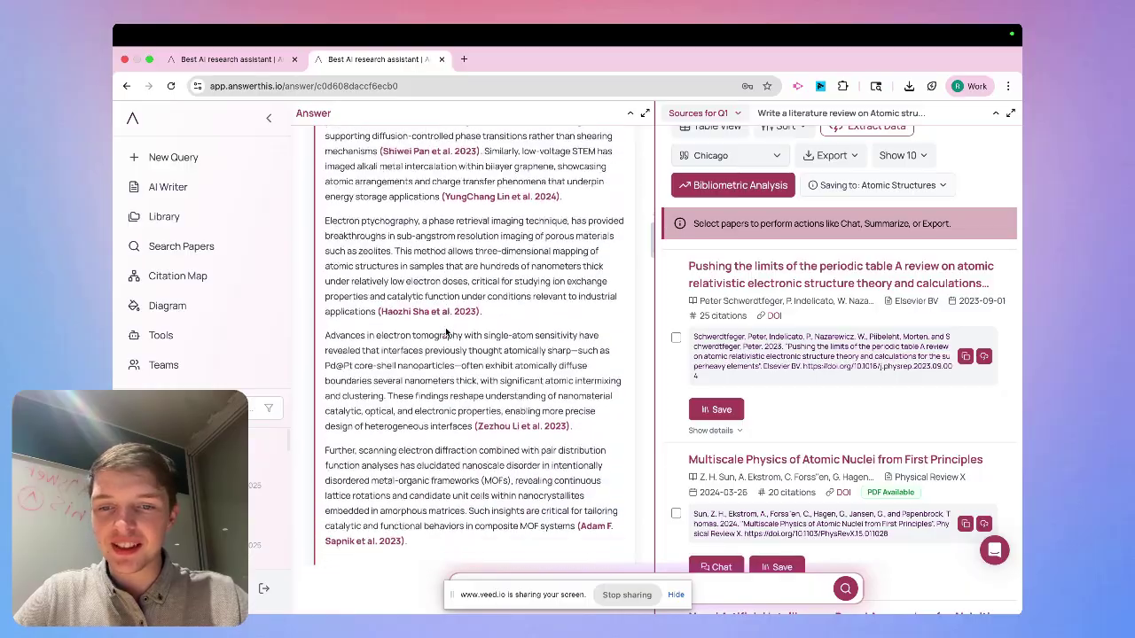
pyautogui.scroll(-18, 445, 331)
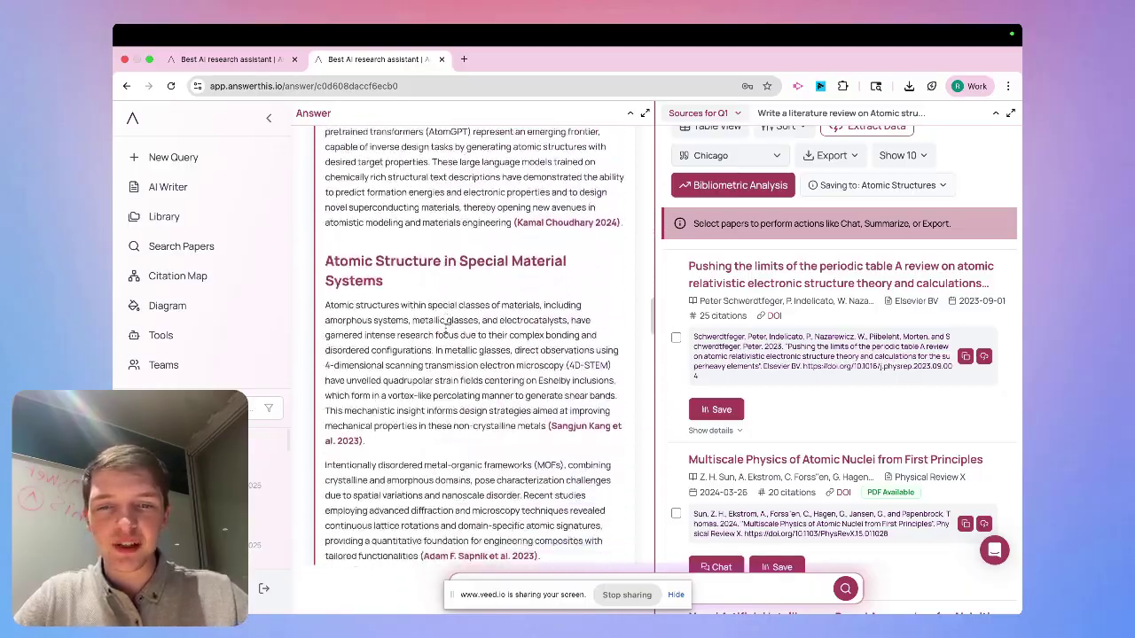
pyautogui.scroll(-10, 446, 332)
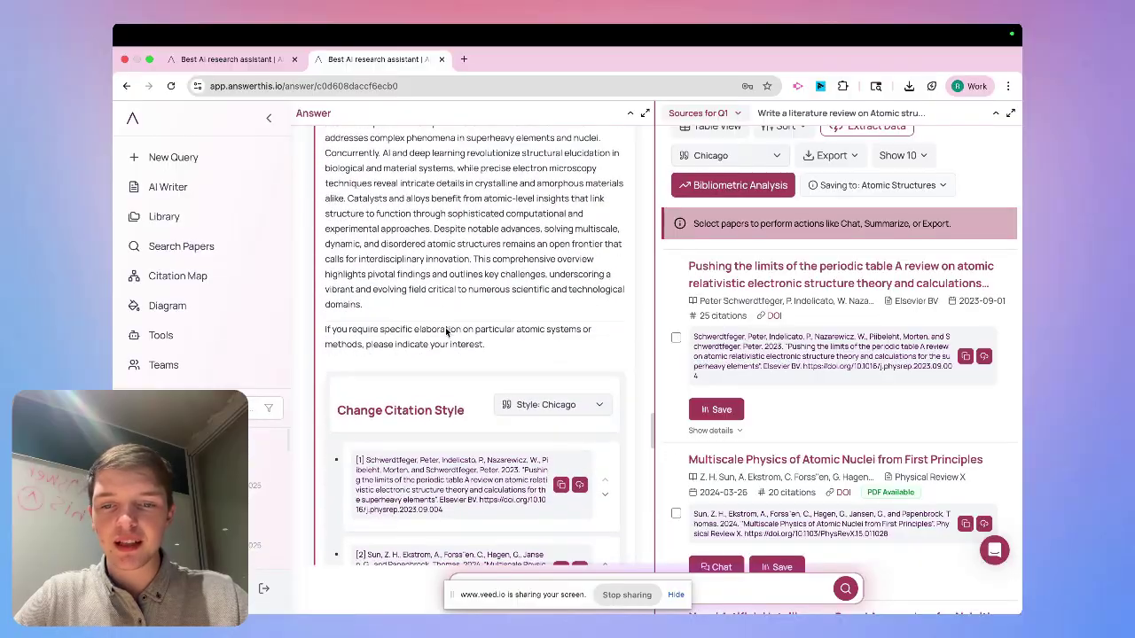
# Examine the answer's complete reference list and the applied filters and sharing options beneath it
pyautogui.scroll(-3, 446, 328)
pyautogui.scroll(3, 446, 328)
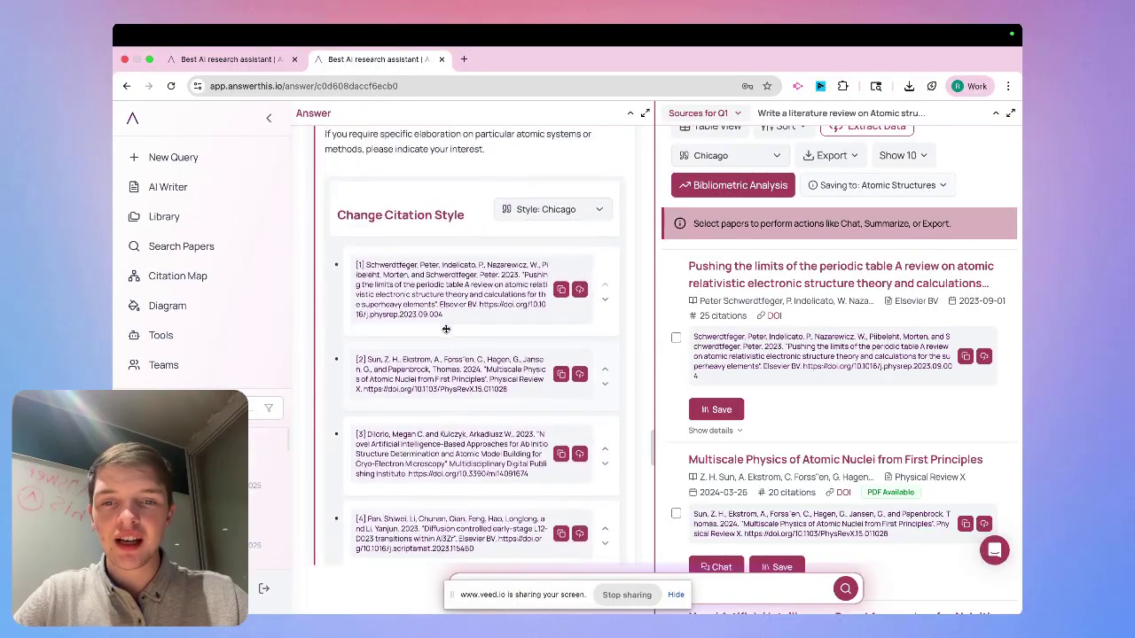
pyautogui.scroll(-1, 445, 329)
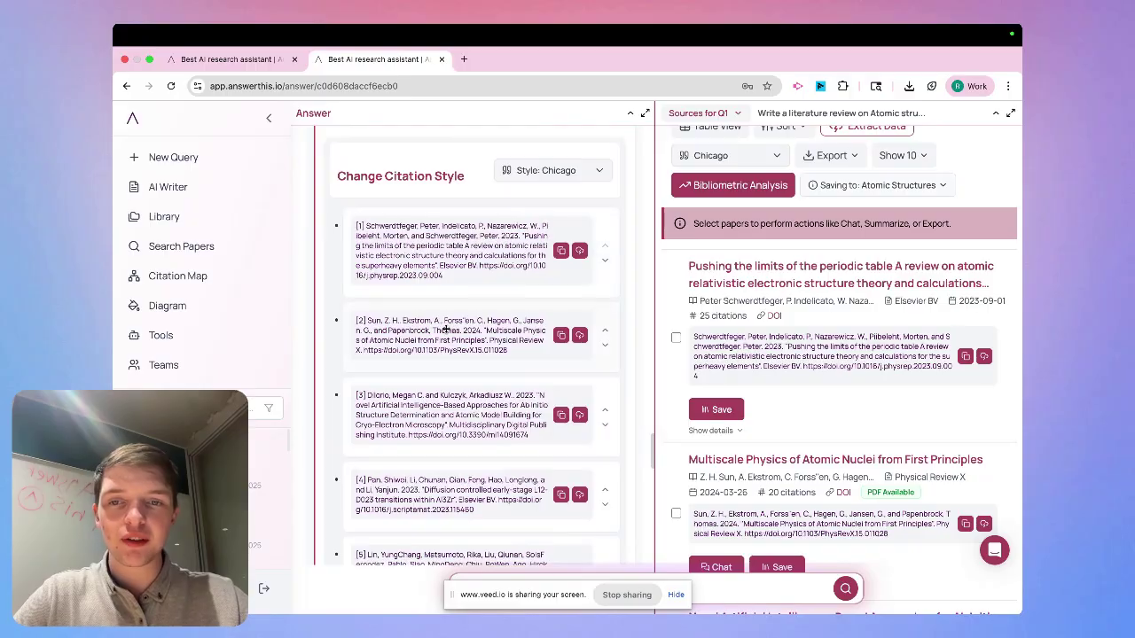
pyautogui.scroll(-5, 446, 329)
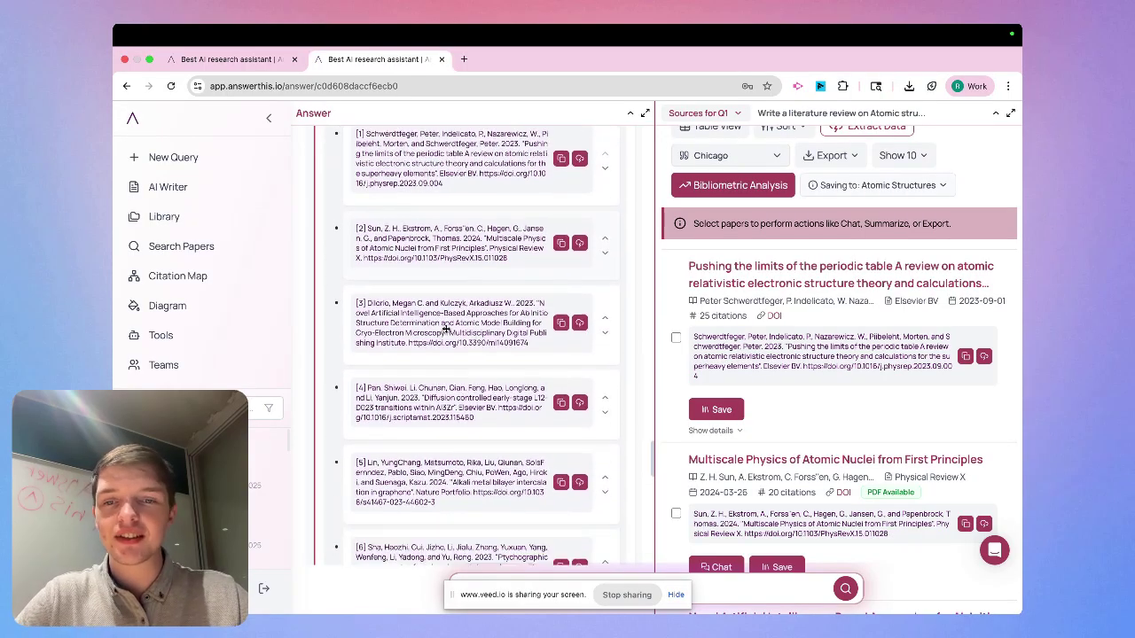
pyautogui.scroll(-15, 445, 329)
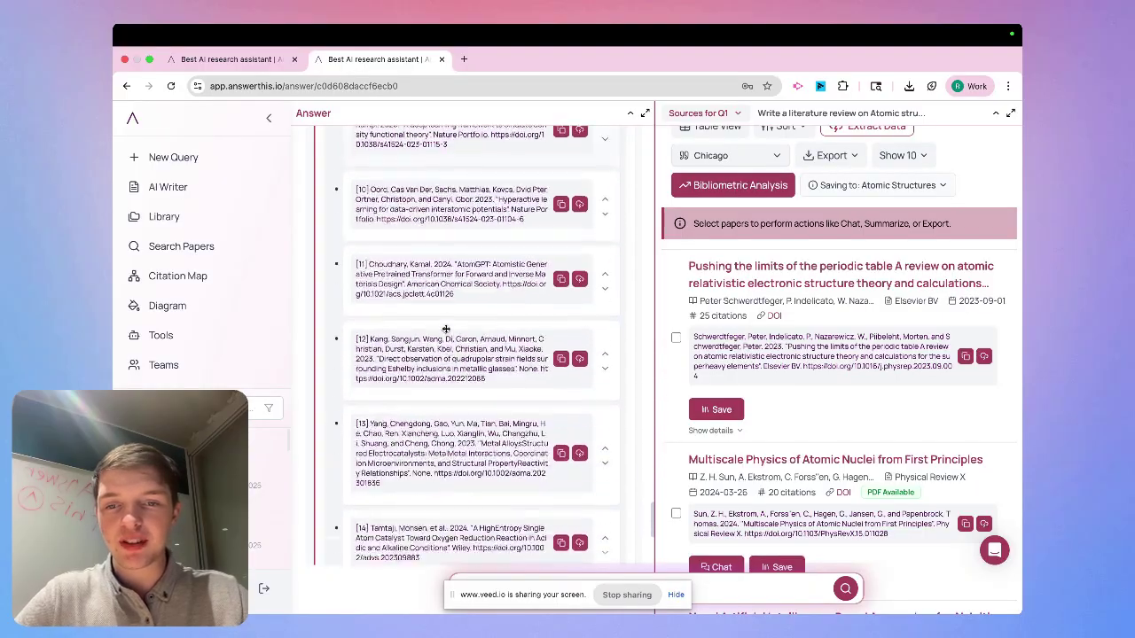
pyautogui.scroll(-2, 446, 329)
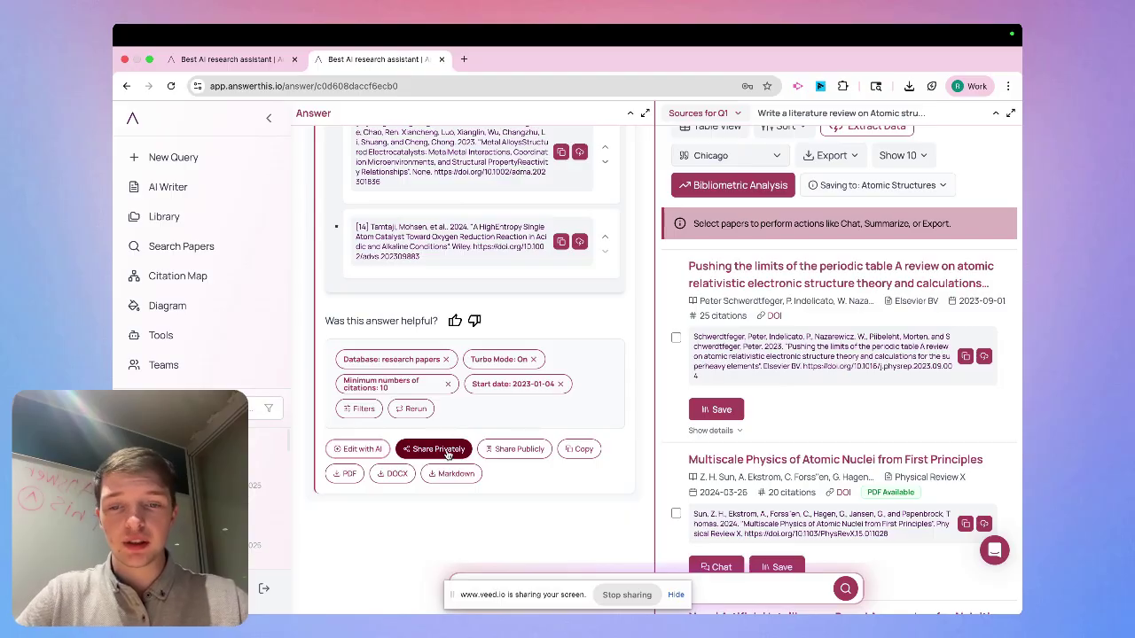
# Copy the private share link for the literature review and close the sharing dialog
pyautogui.click(448, 454)
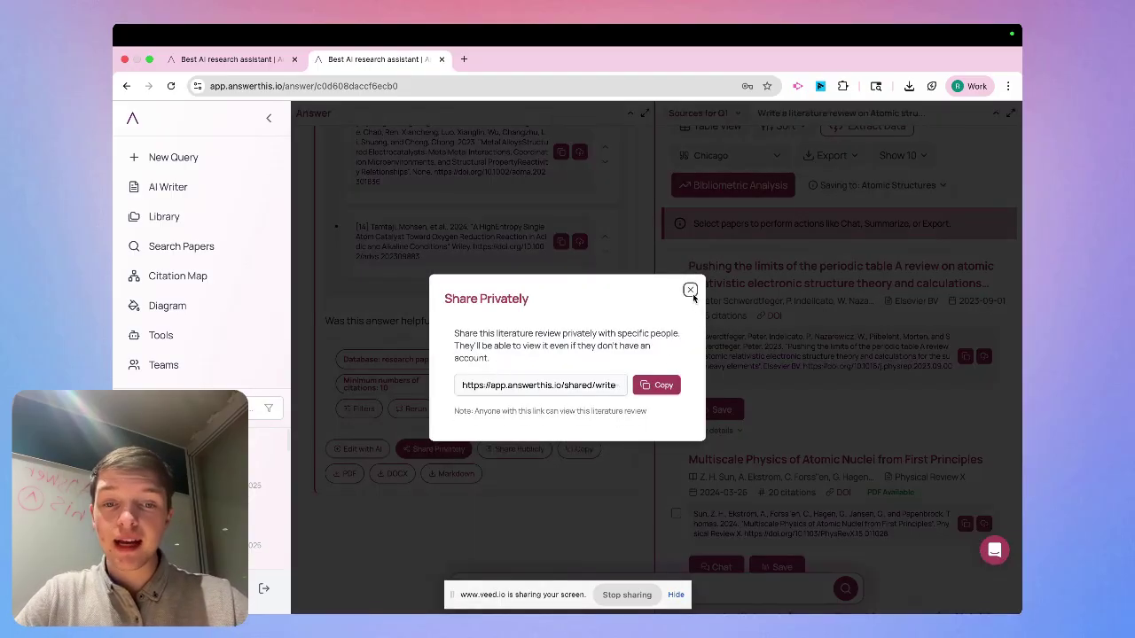
pyautogui.click(663, 385)
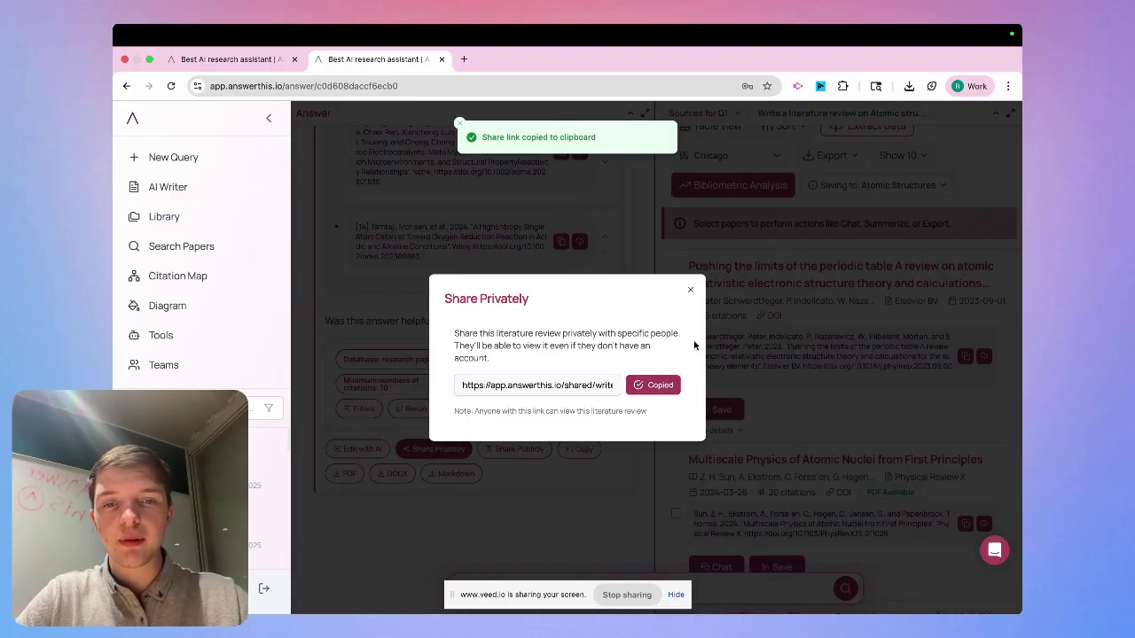
pyautogui.click(689, 291)
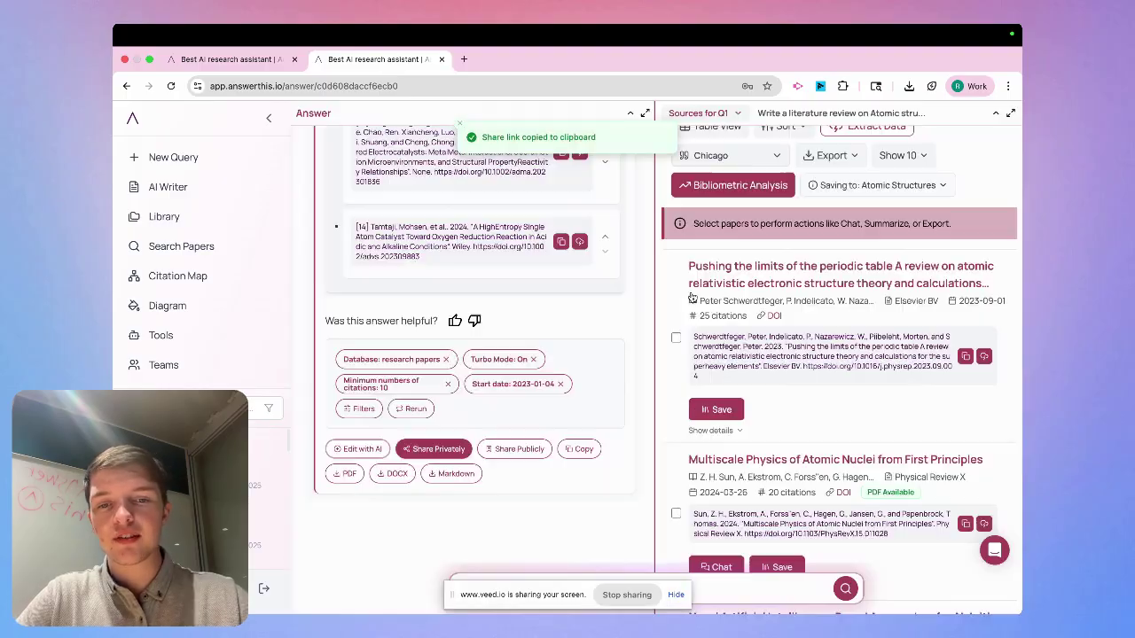
# Open the public sharing form, cancel it without publishing, and copy the literature review
pyautogui.click(518, 449)
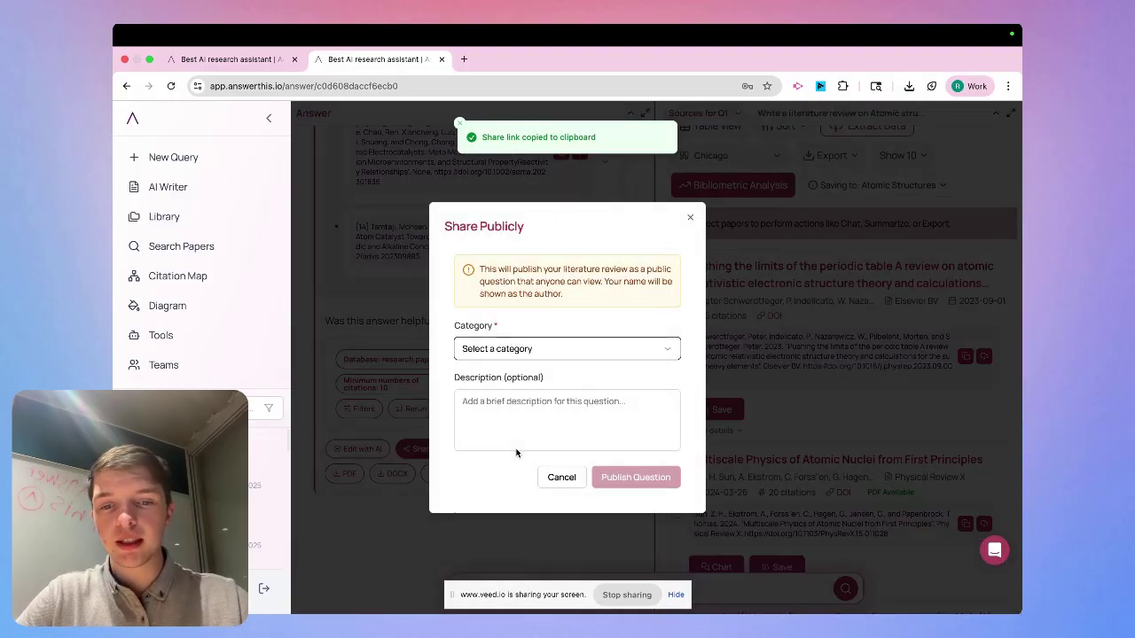
pyautogui.click(593, 424)
pyautogui.click(561, 477)
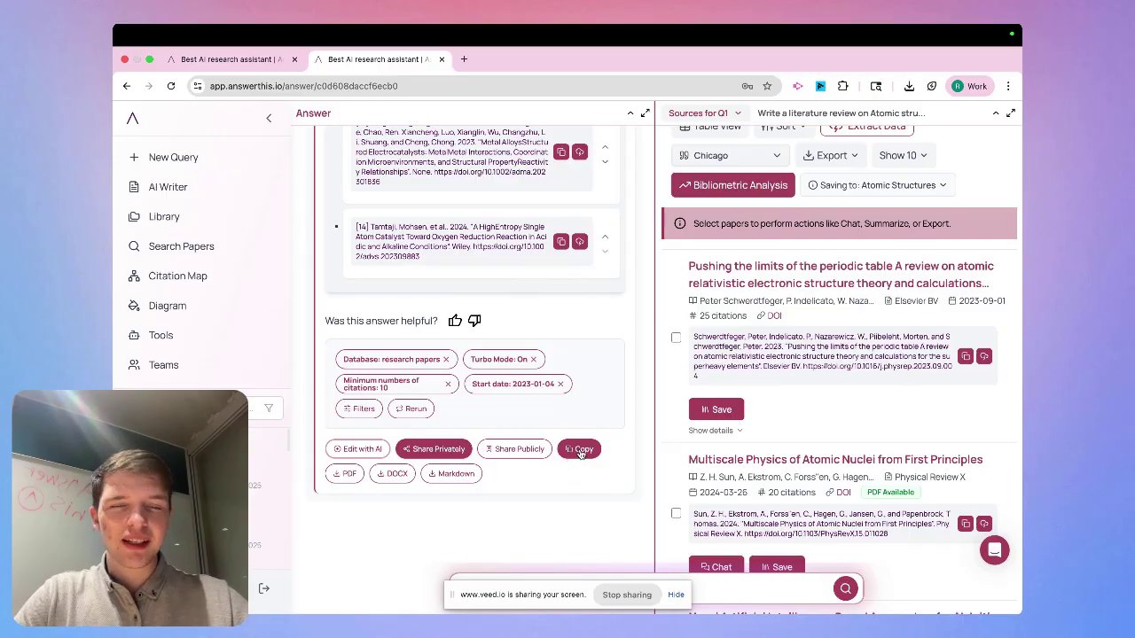
pyautogui.click(581, 450)
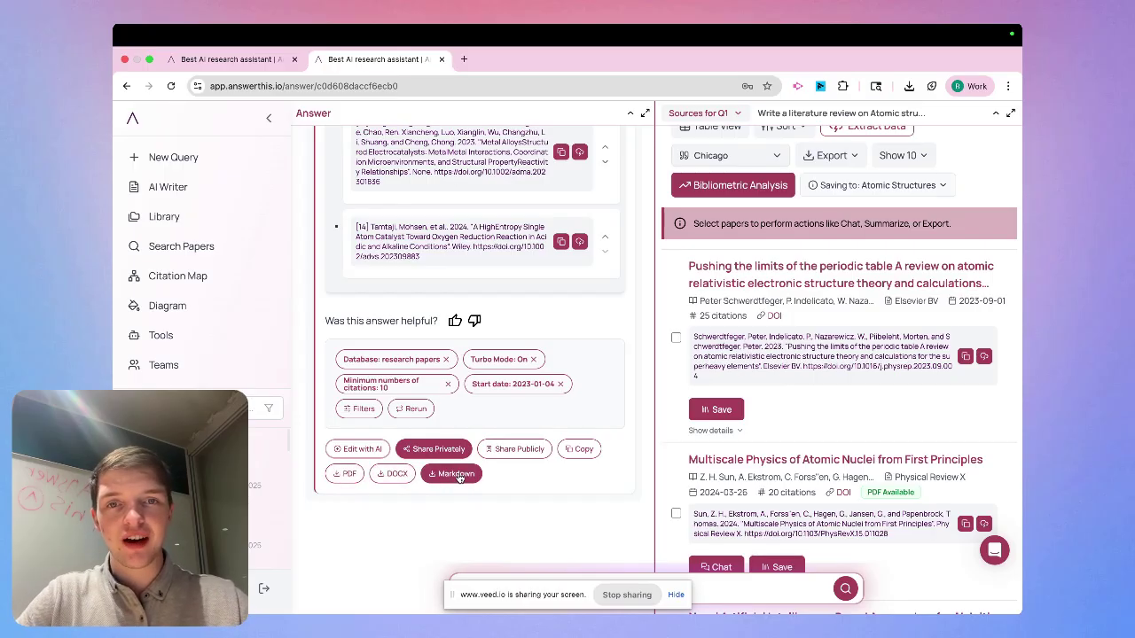
# Browse the citation styles available for the reference list, and close the list without choosing one
pyautogui.scroll(15, 459, 477)
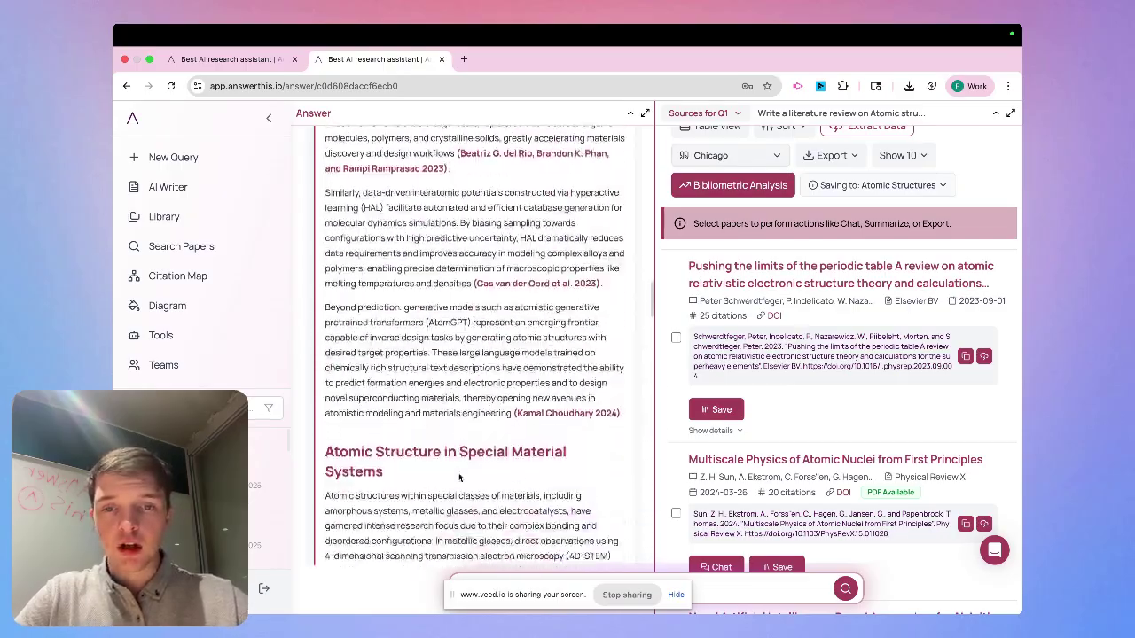
pyautogui.scroll(-15, 459, 477)
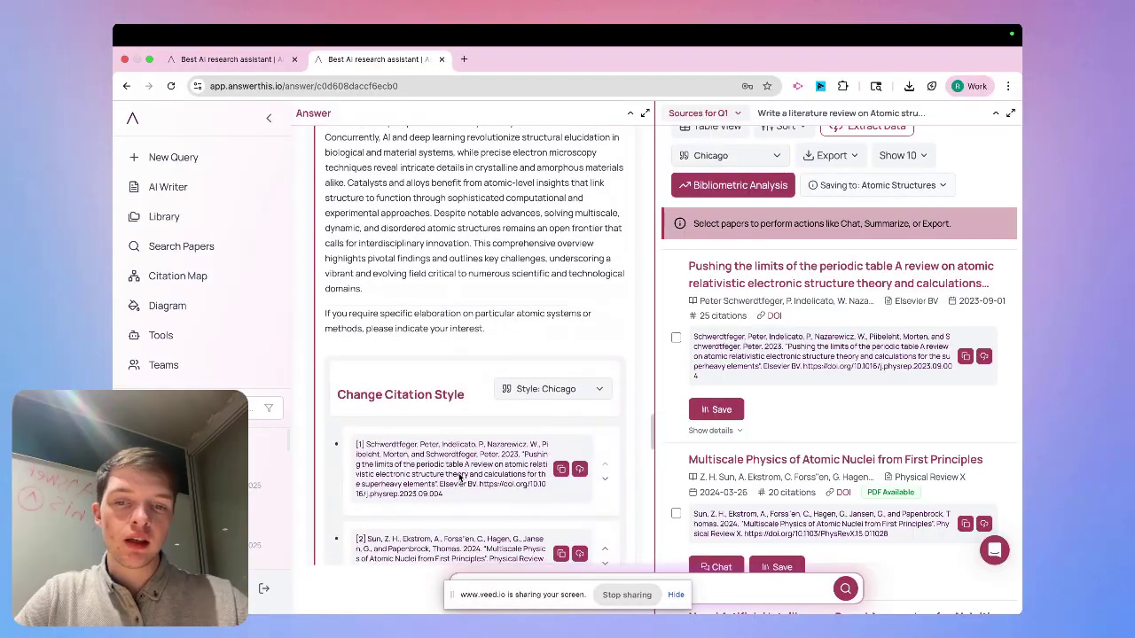
pyautogui.scroll(-2, 459, 477)
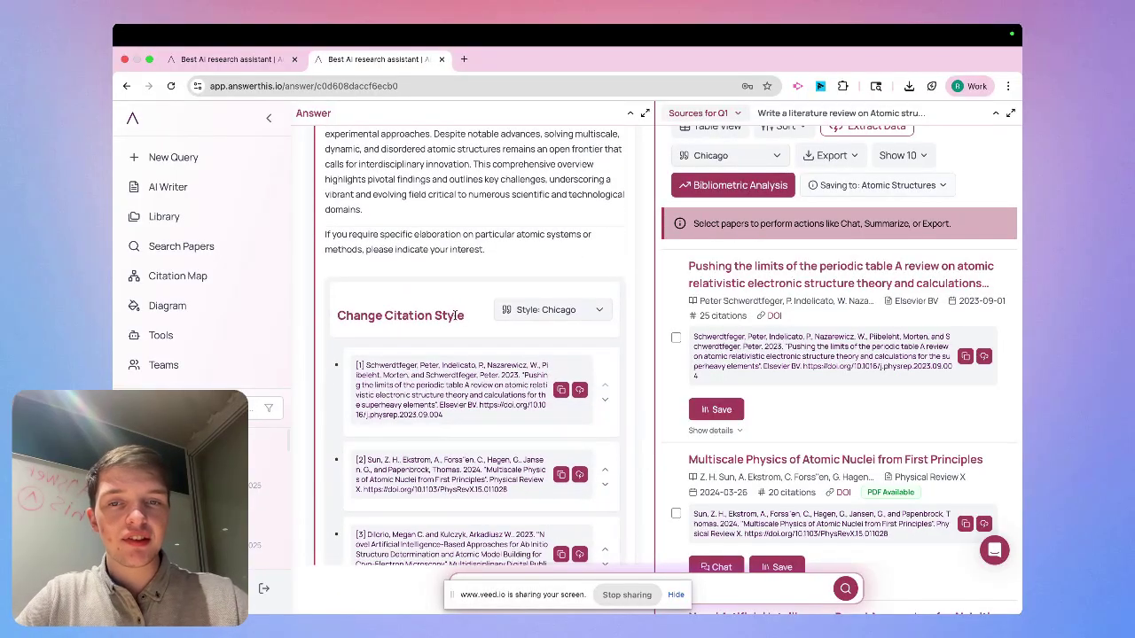
pyautogui.click(538, 316)
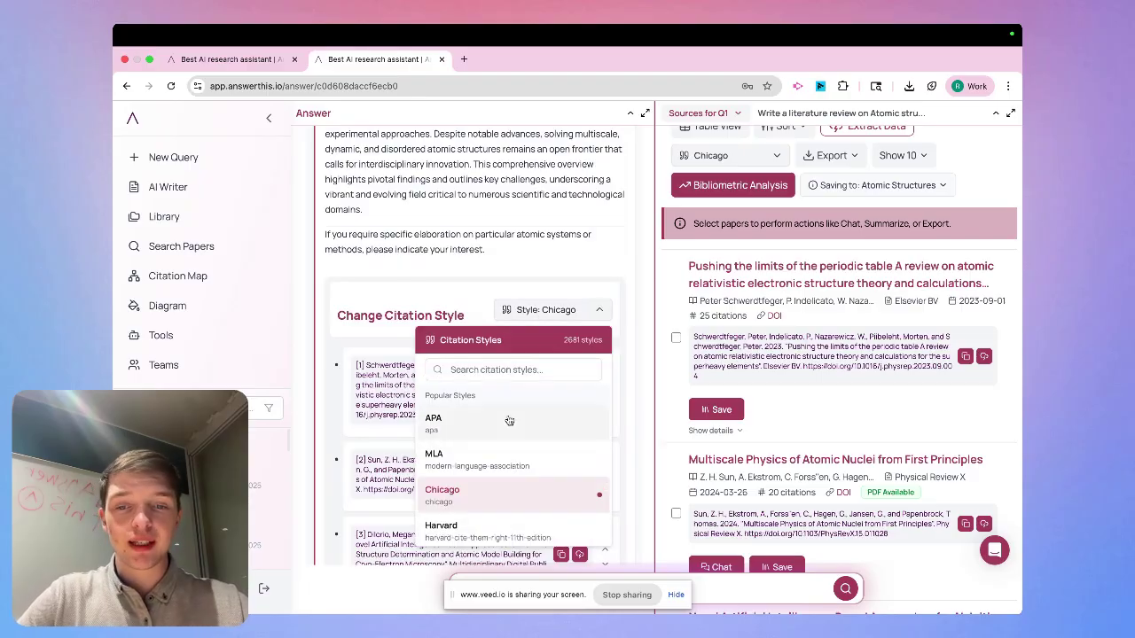
pyautogui.scroll(-1, 499, 446)
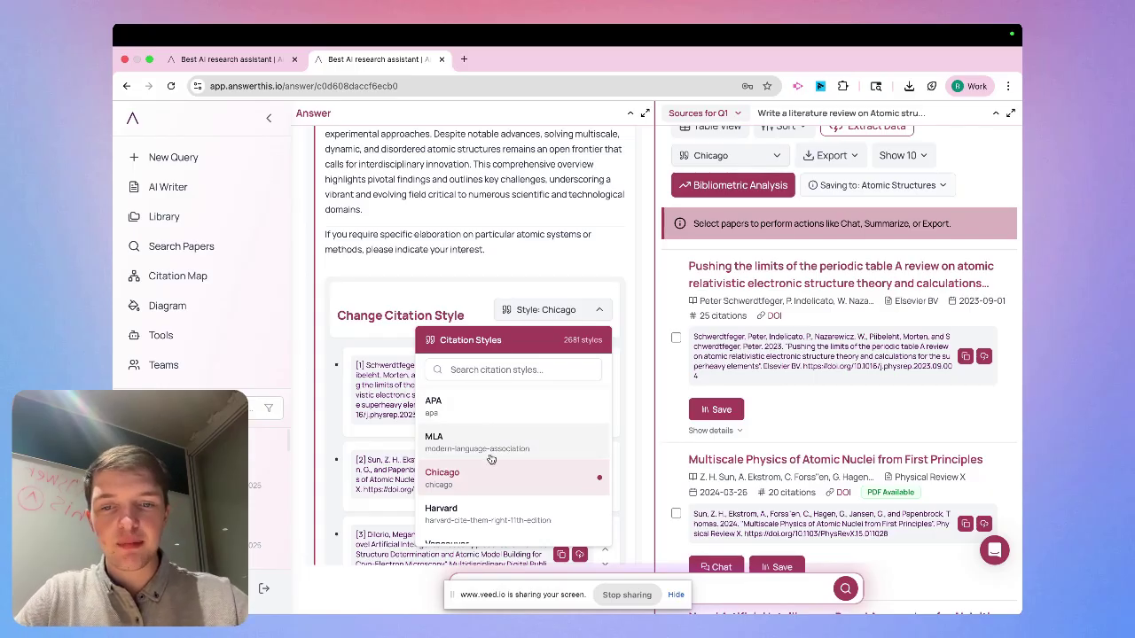
pyautogui.scroll(-2, 491, 460)
pyautogui.scroll(-5, 491, 460)
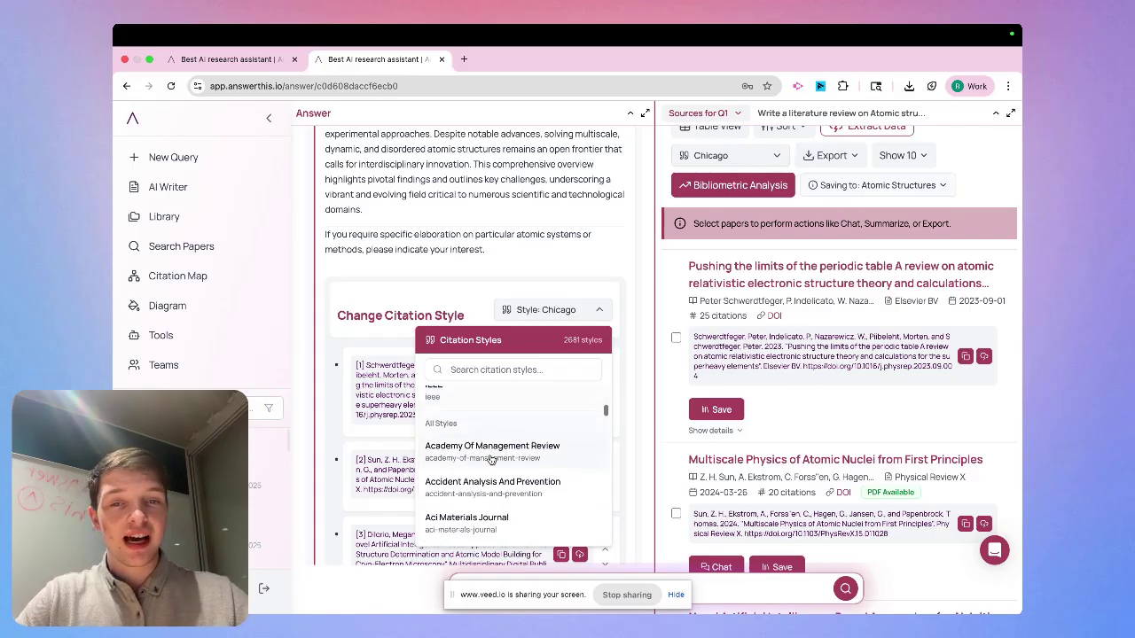
pyautogui.scroll(-4, 490, 459)
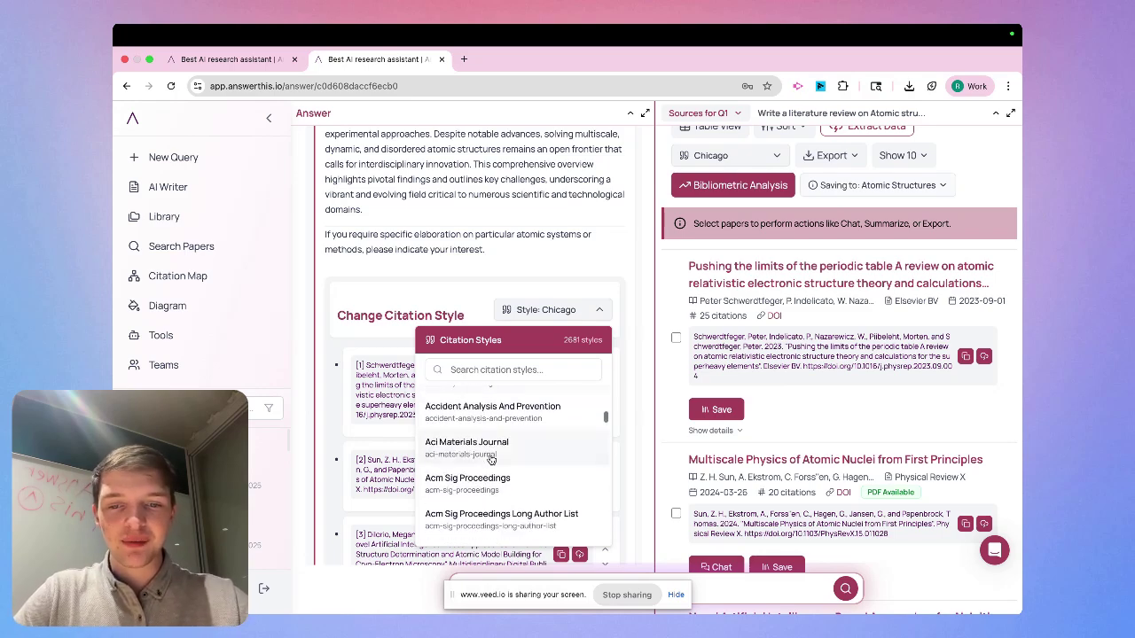
pyautogui.scroll(-3, 491, 460)
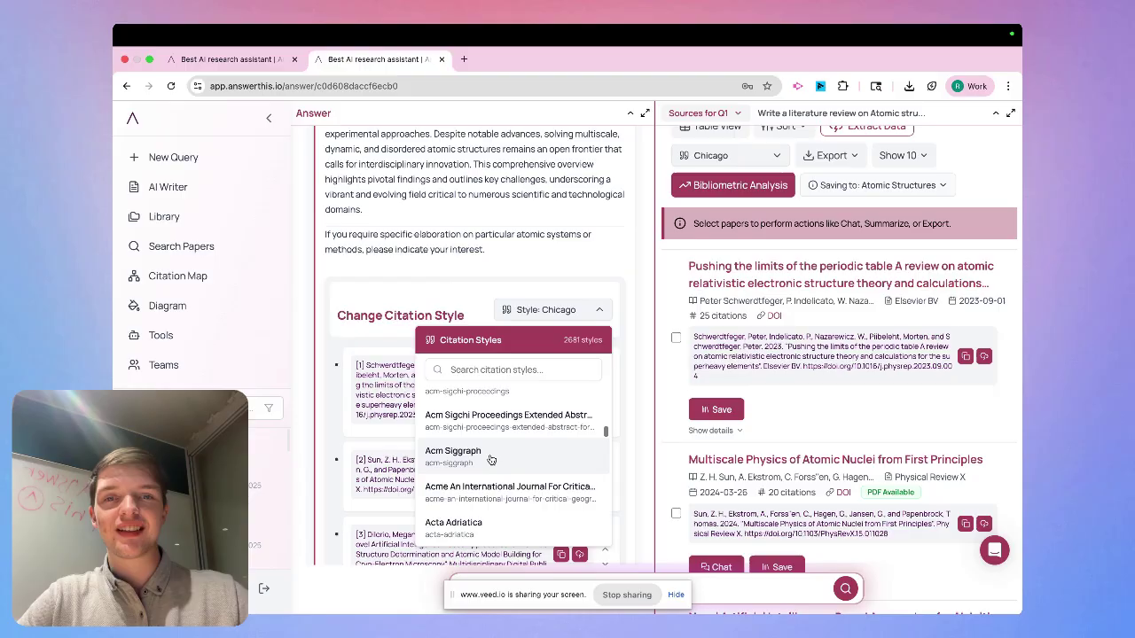
pyautogui.scroll(9, 491, 460)
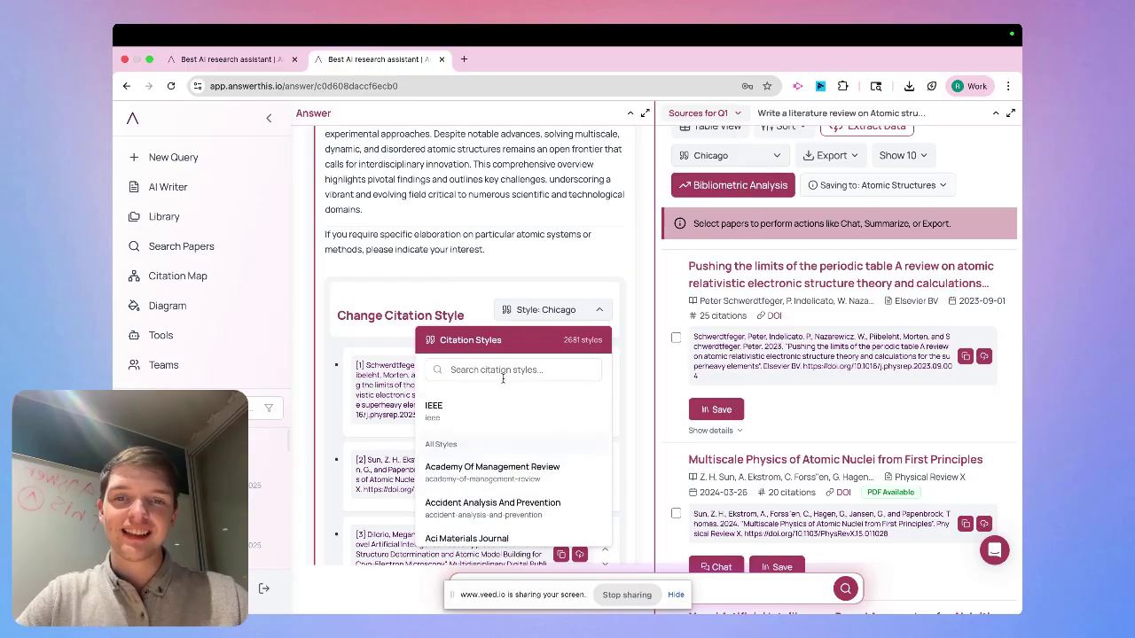
pyautogui.click(514, 312)
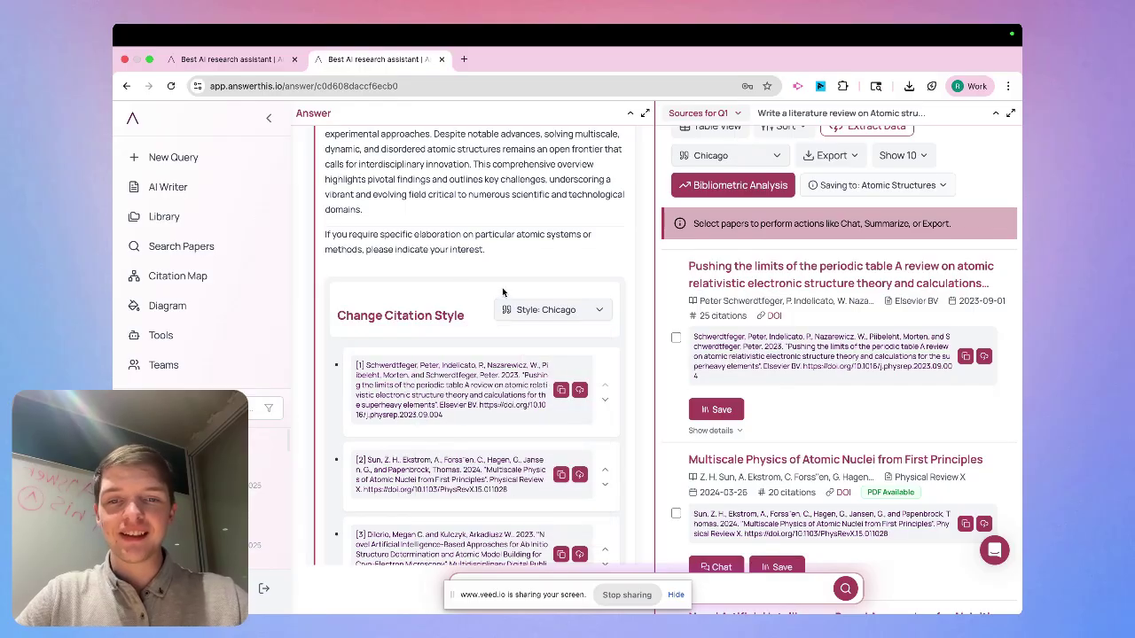
# Change the citation style of the reference list to APA
pyautogui.scroll(-1, 513, 312)
pyautogui.click(523, 288)
pyautogui.click(486, 407)
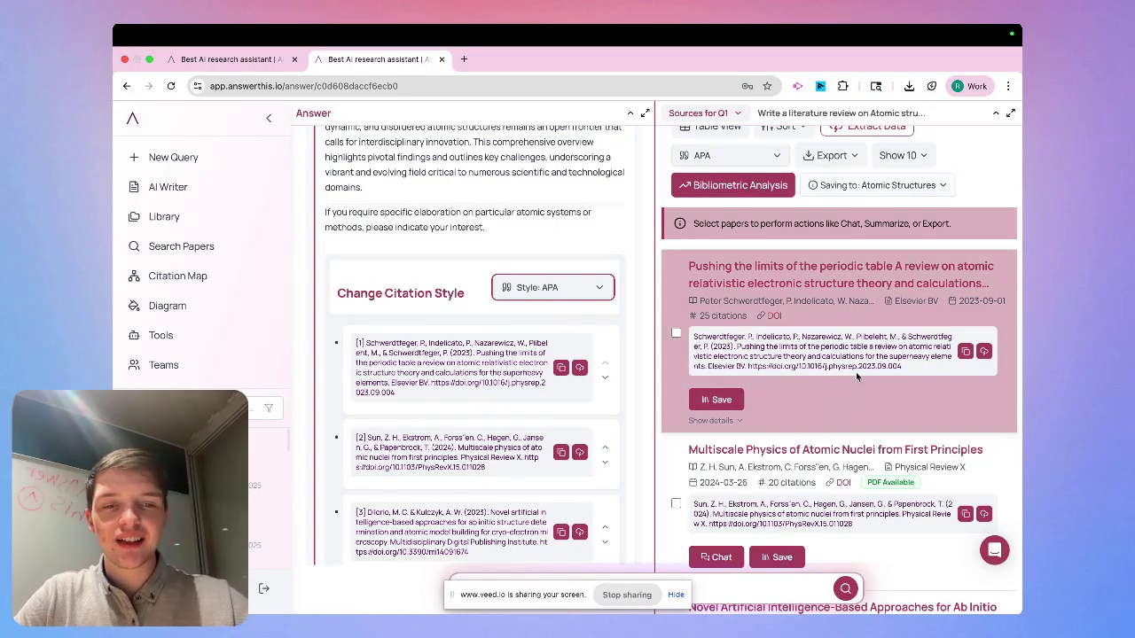
# Open the source cited for the metallic glasses findings in the section Atomic Structure in Special Material Systems
pyautogui.scroll(10, 571, 298)
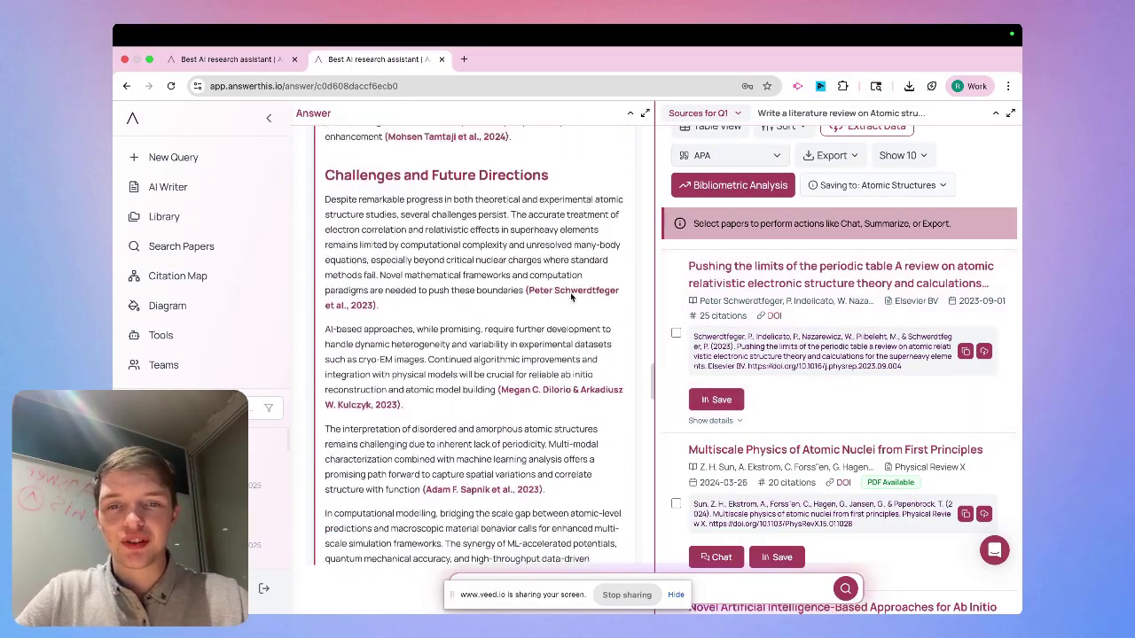
pyautogui.scroll(10, 570, 298)
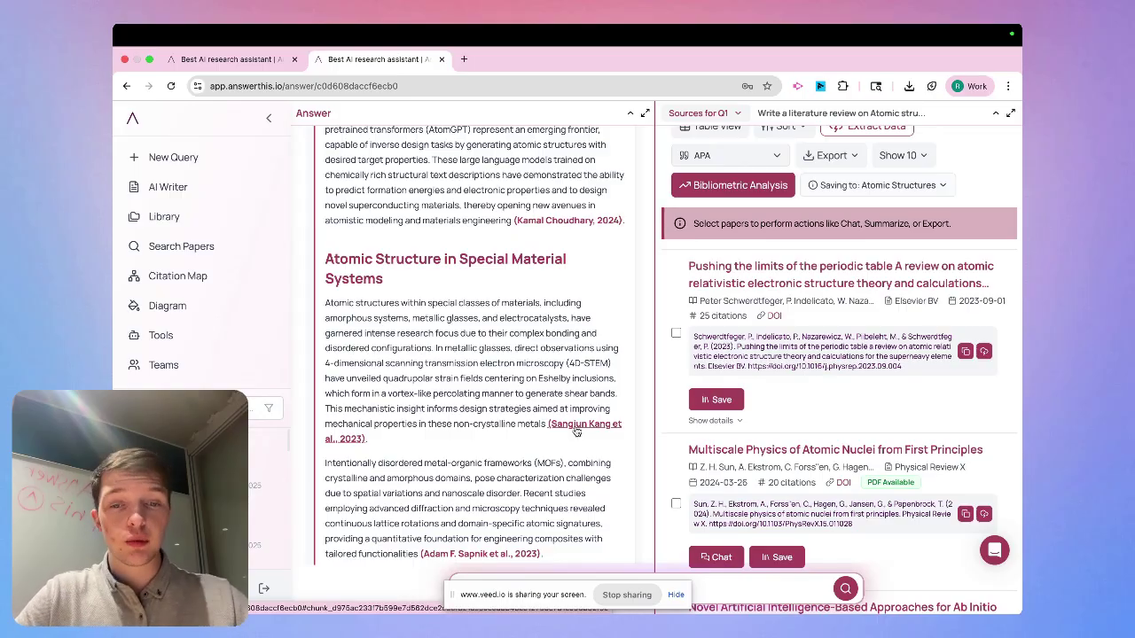
pyautogui.click(576, 425)
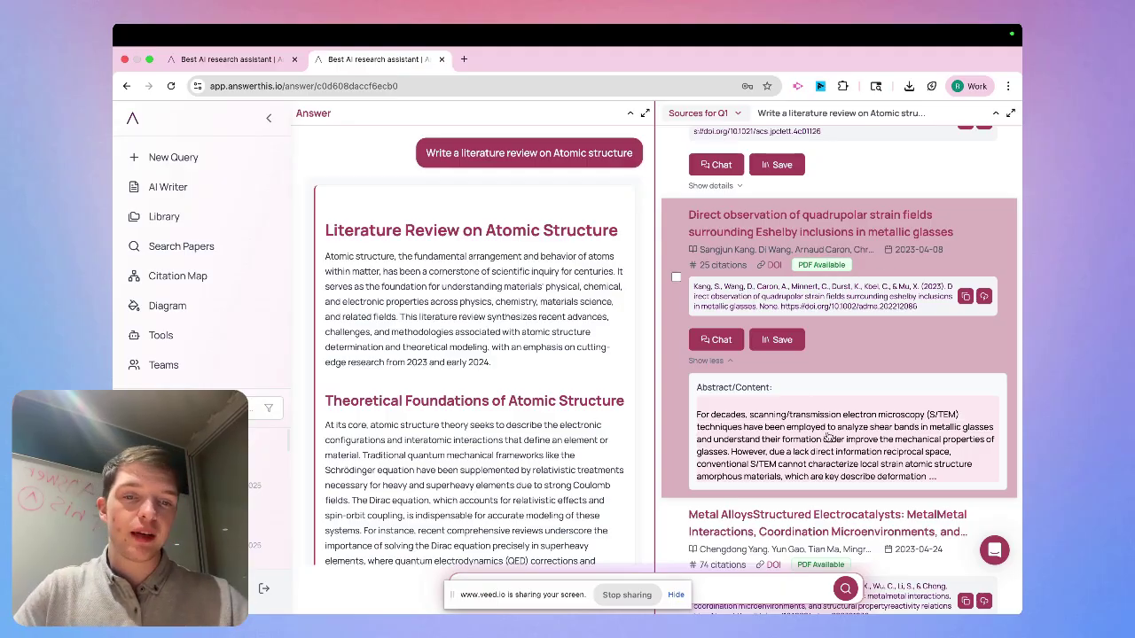
# Save the paper on quadrupolar strain fields in metallic glasses to the Atomic Structures library and refine its citation
pyautogui.click(768, 341)
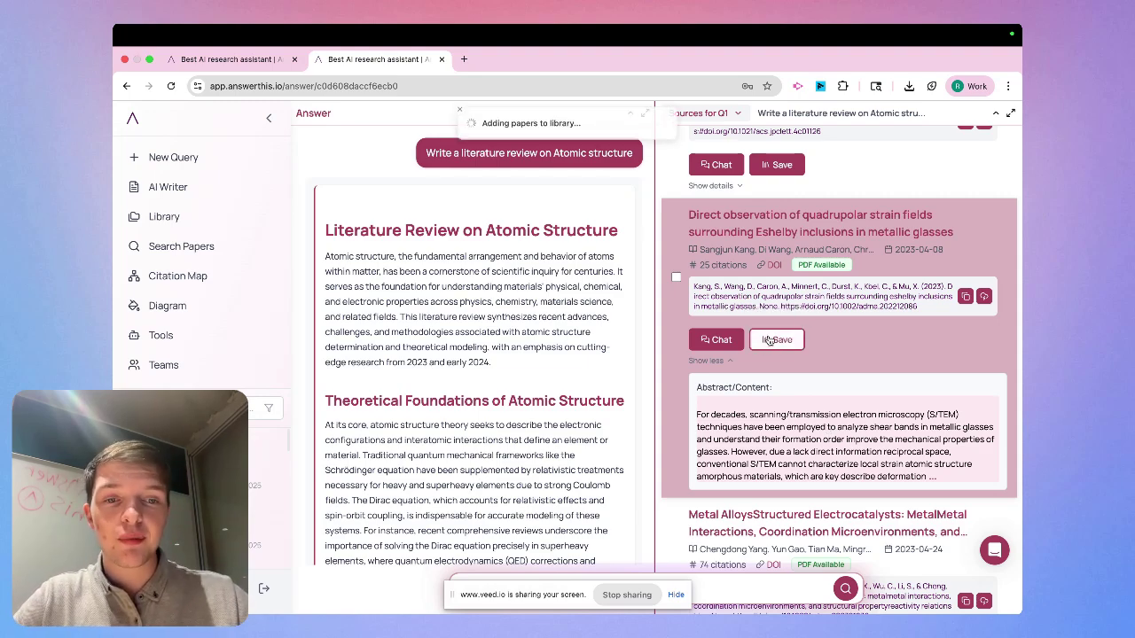
pyautogui.click(984, 296)
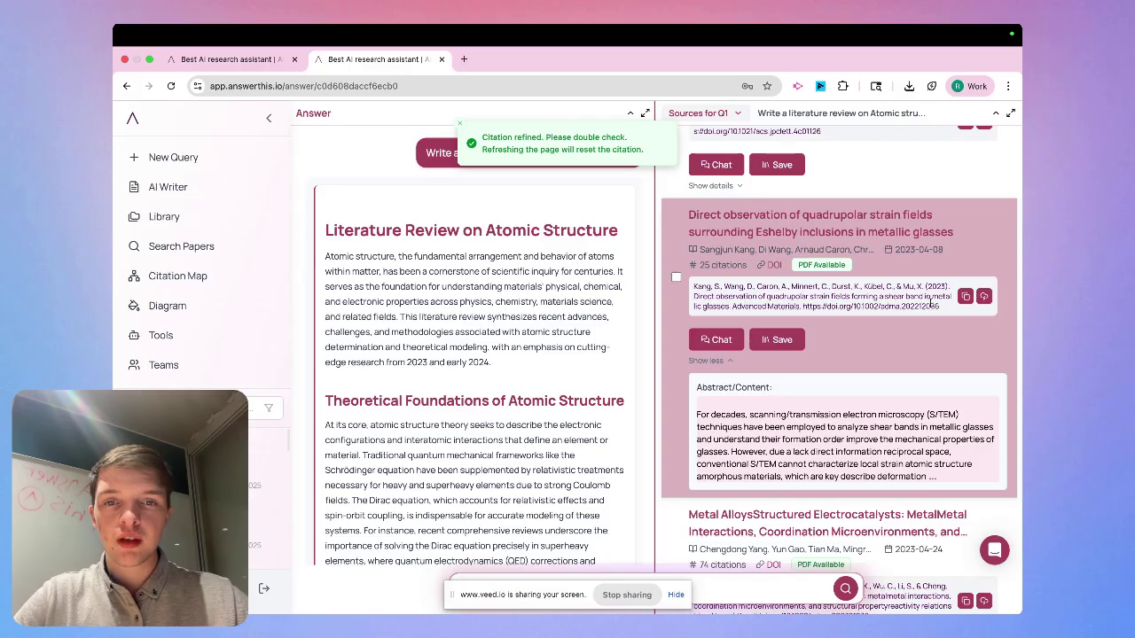
pyautogui.click(984, 299)
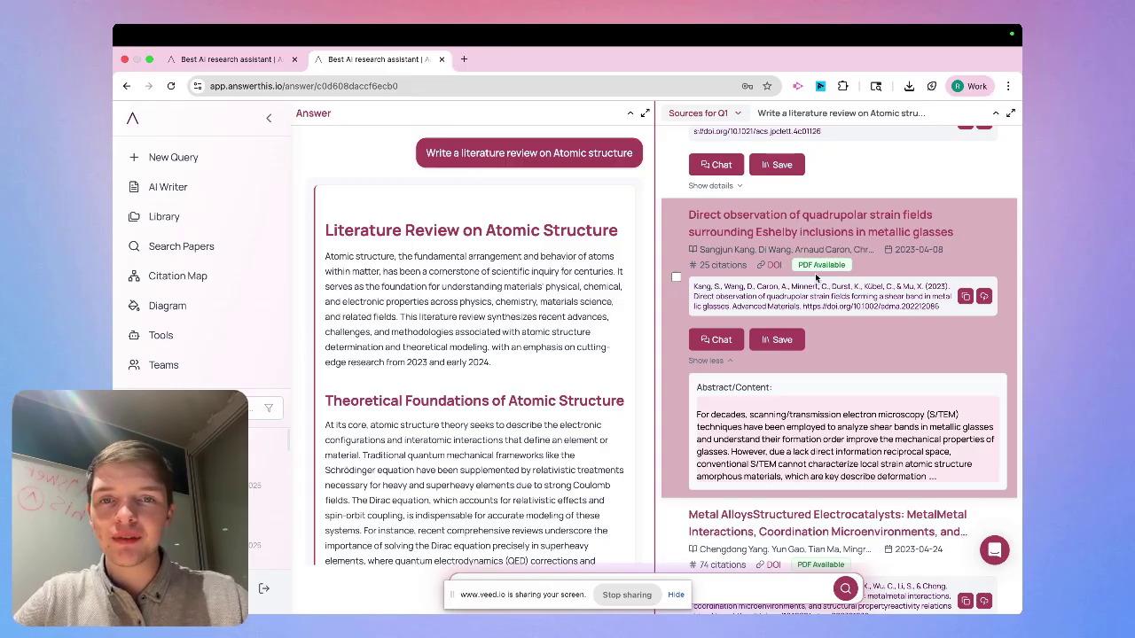
# Expand the sources list to full width and look over its first papers
pyautogui.scroll(-1, 788, 339)
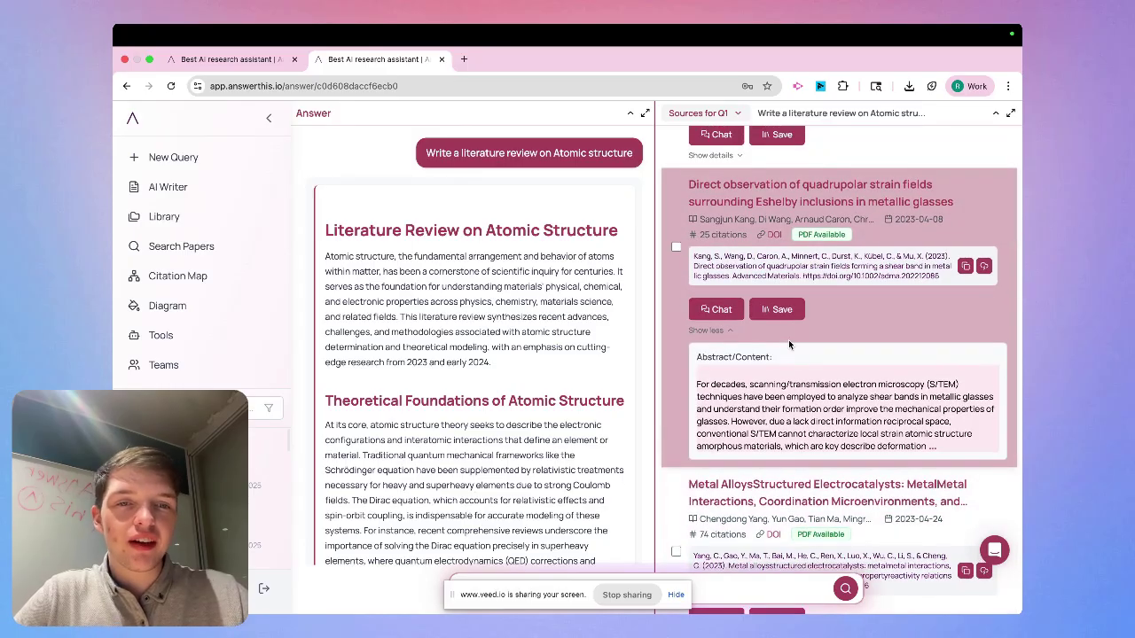
pyautogui.scroll(5, 788, 340)
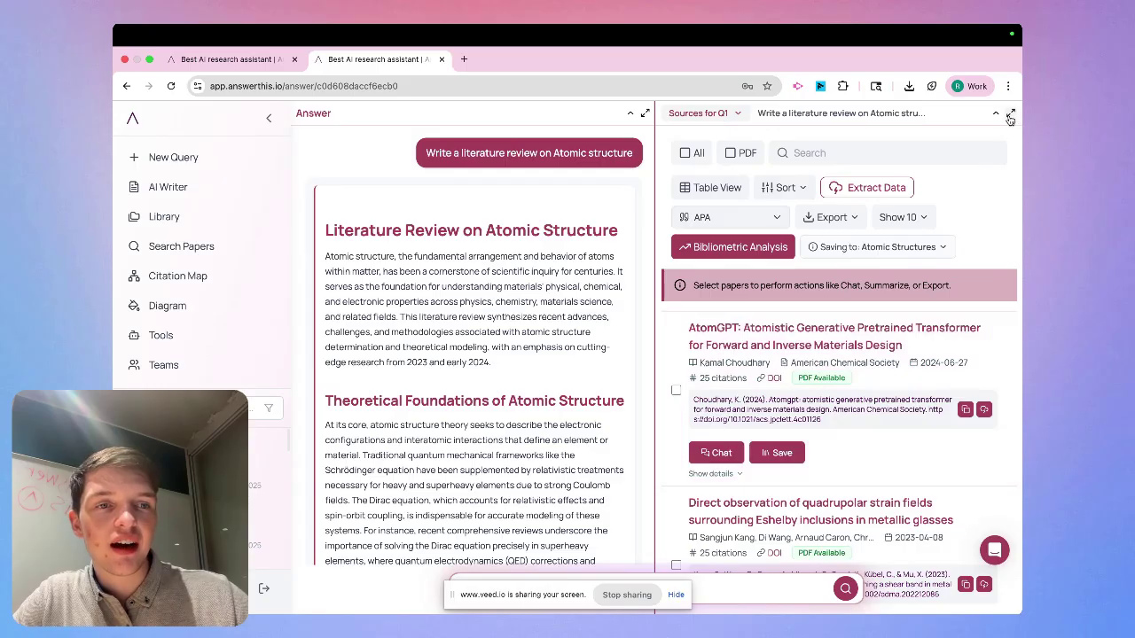
pyautogui.click(1009, 115)
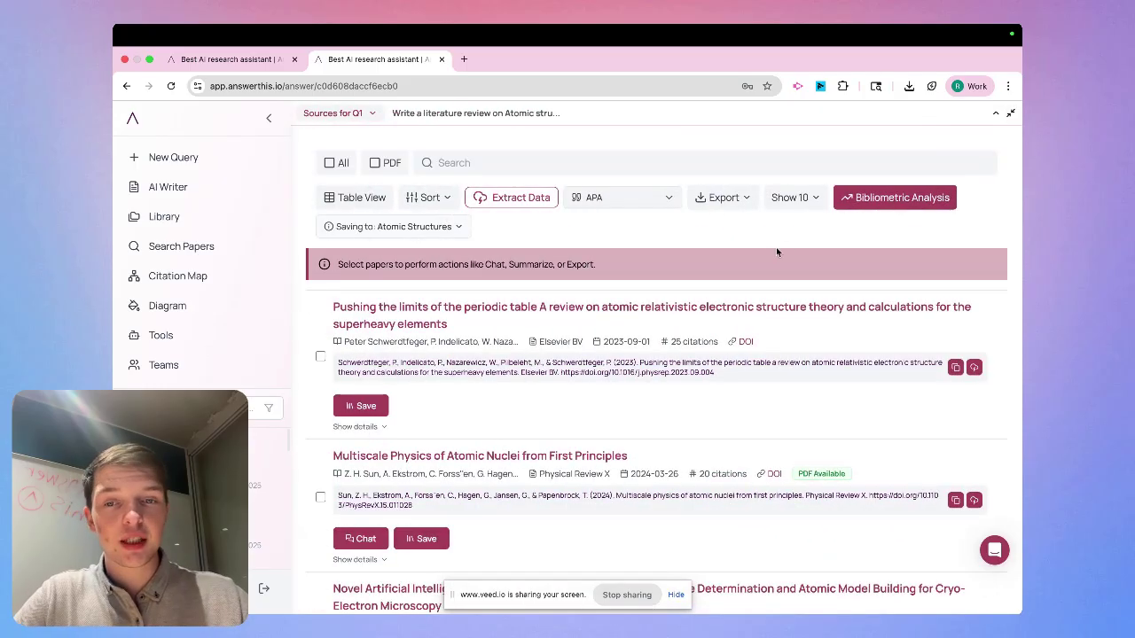
pyautogui.scroll(-1, 501, 340)
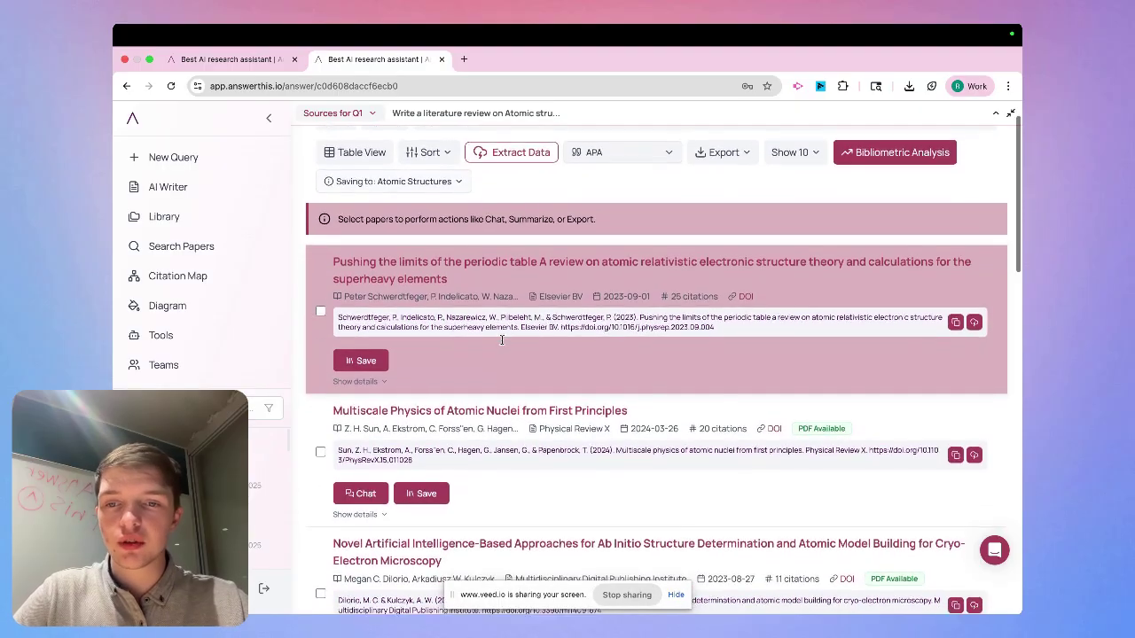
pyautogui.scroll(1, 501, 341)
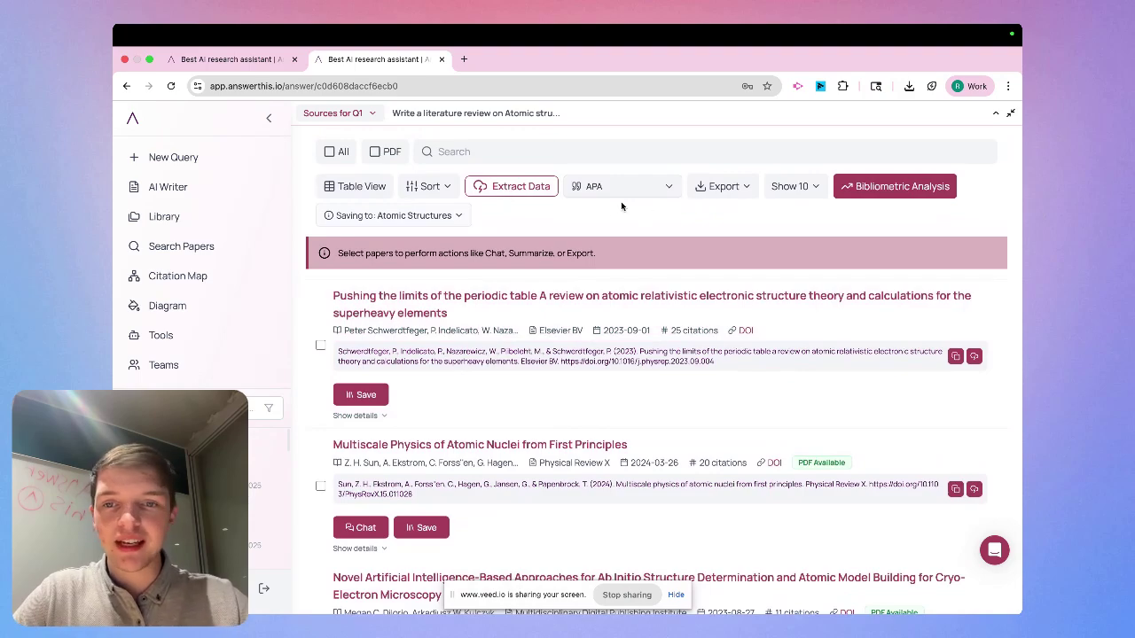
# Display the sources as a table and add a Research Gaps column for the listed papers
pyautogui.click(359, 188)
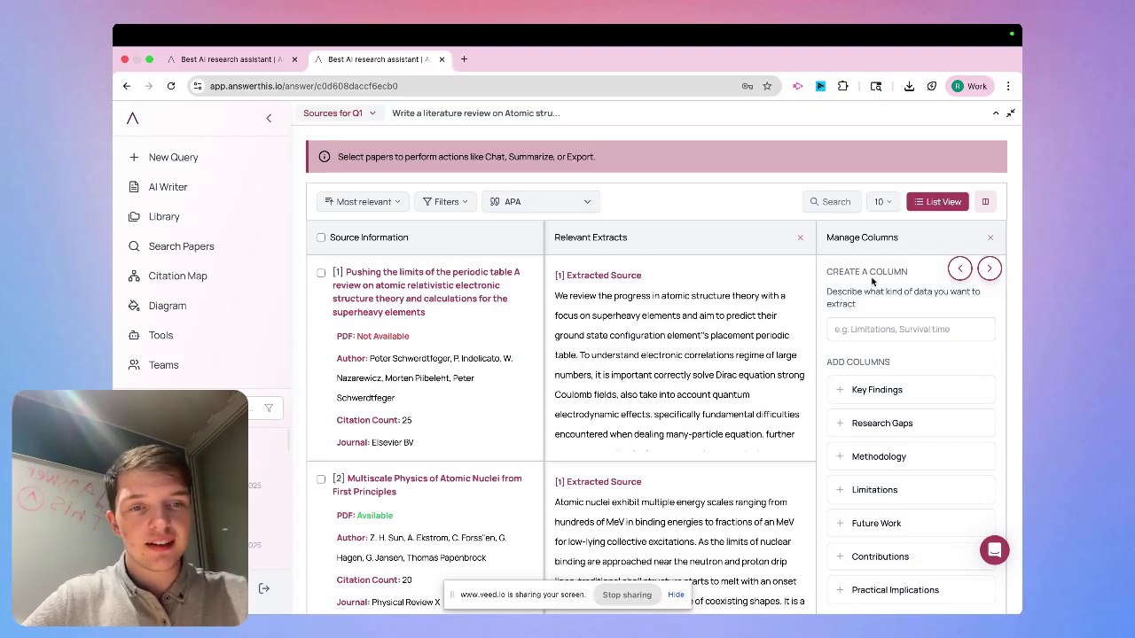
pyautogui.click(878, 329)
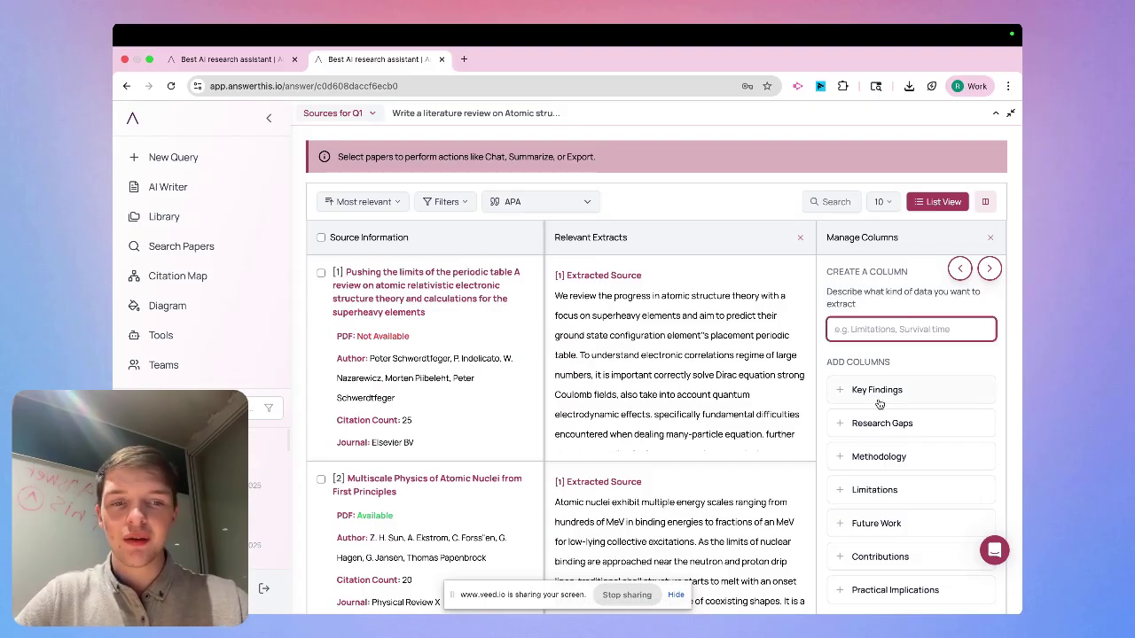
pyautogui.scroll(-1, 876, 433)
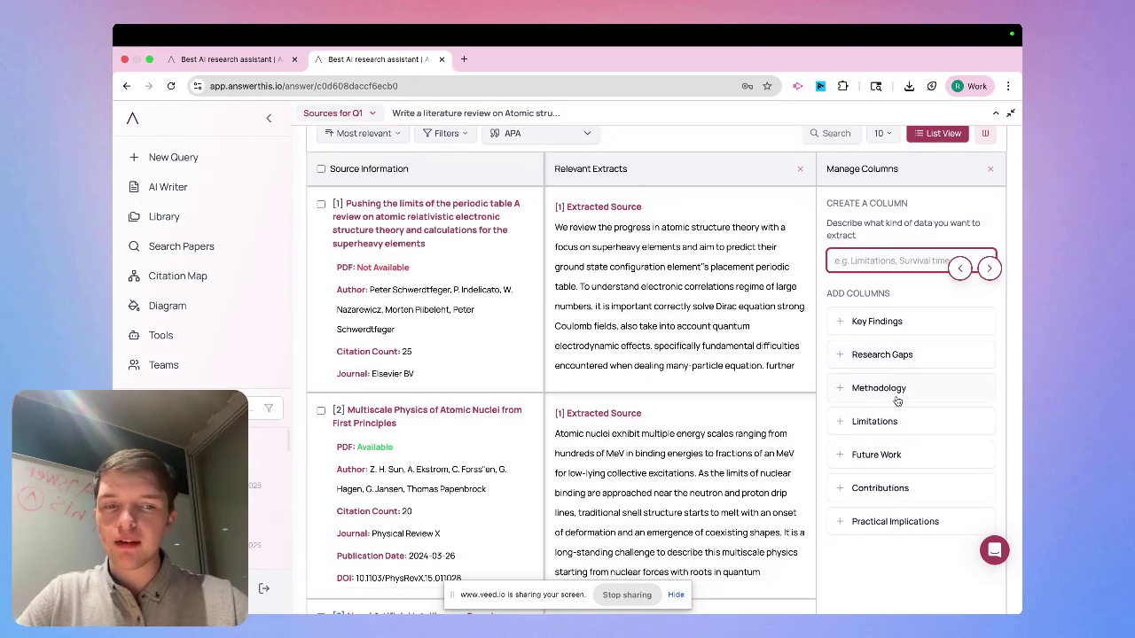
pyautogui.scroll(1, 904, 461)
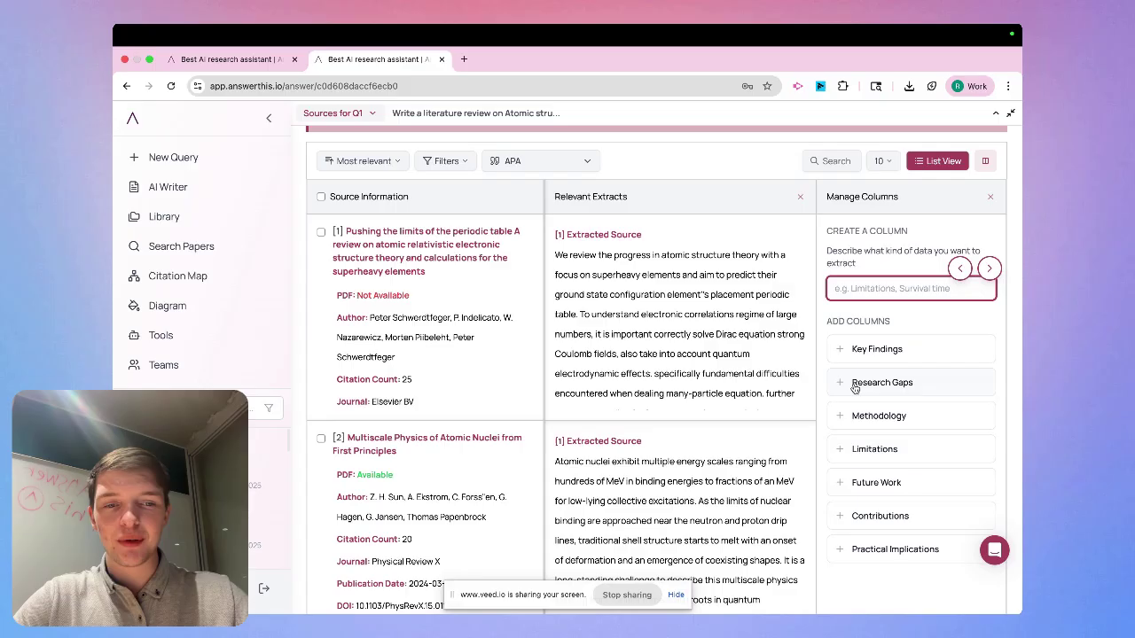
pyautogui.click(854, 384)
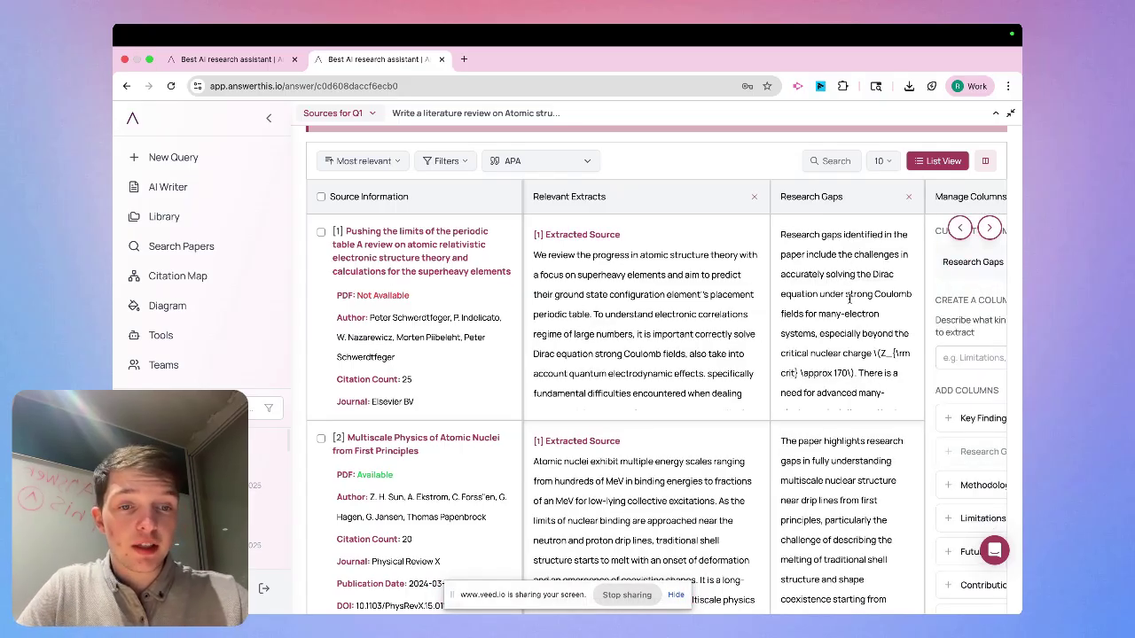
# Read the extracted research gaps of the first papers, and return the sources to the list view
pyautogui.scroll(-4, 849, 298)
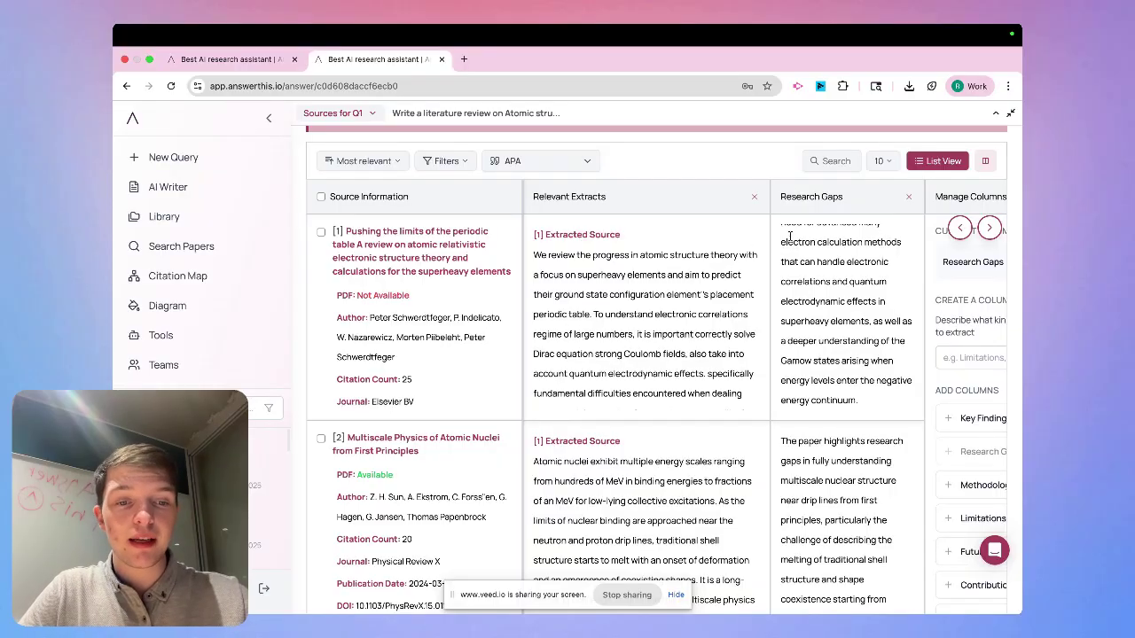
pyautogui.scroll(-3, 774, 168)
pyautogui.scroll(-3, 774, 168)
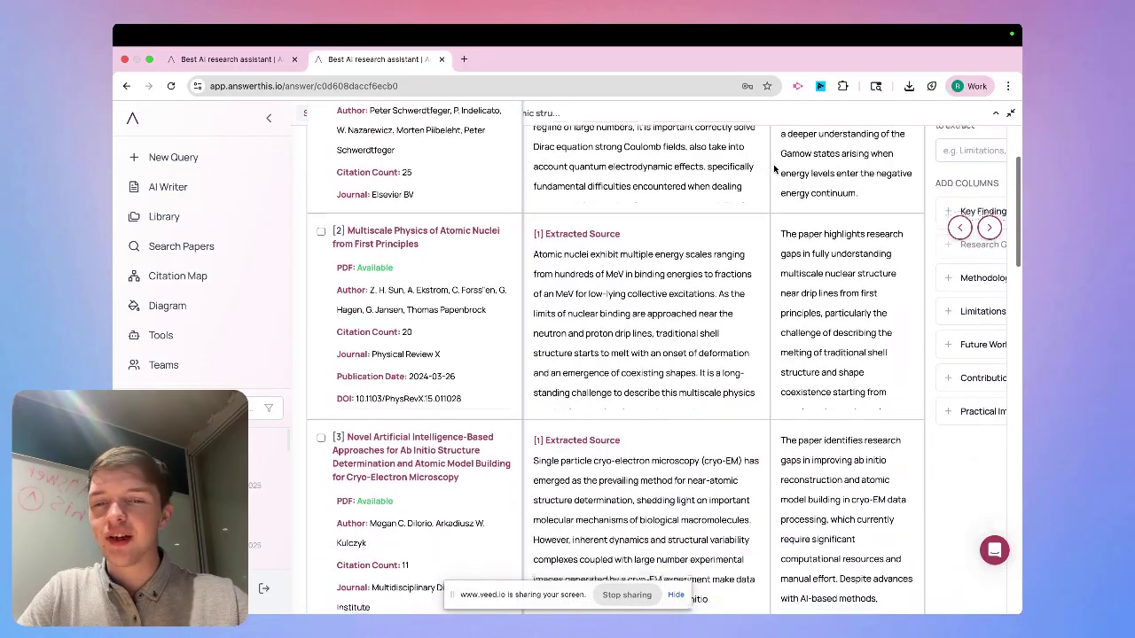
pyautogui.scroll(7, 774, 168)
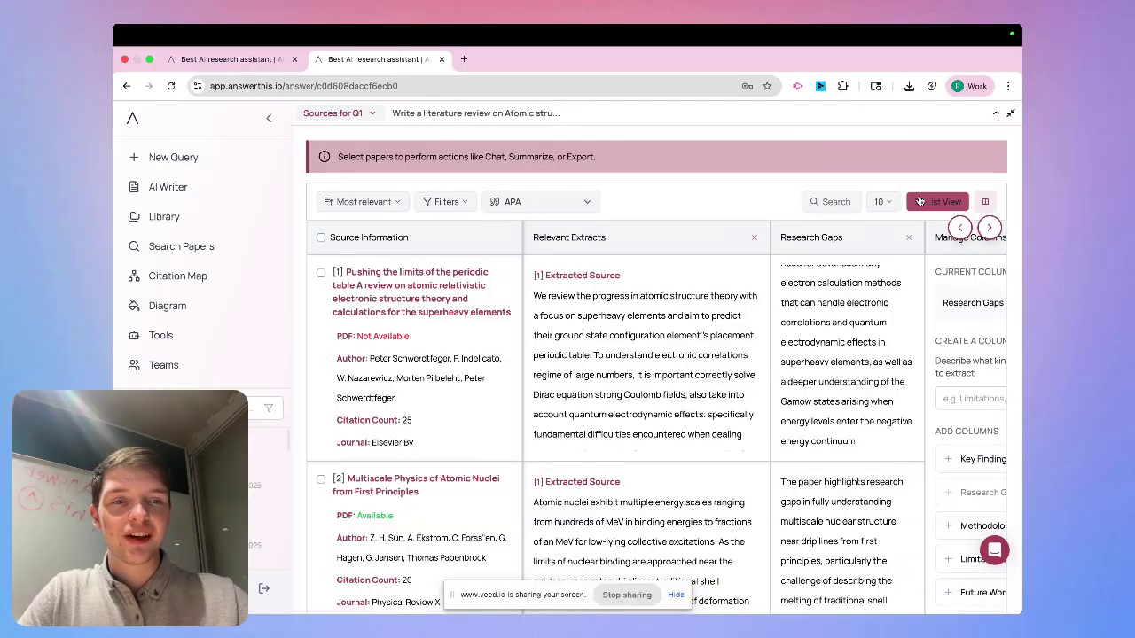
pyautogui.click(924, 203)
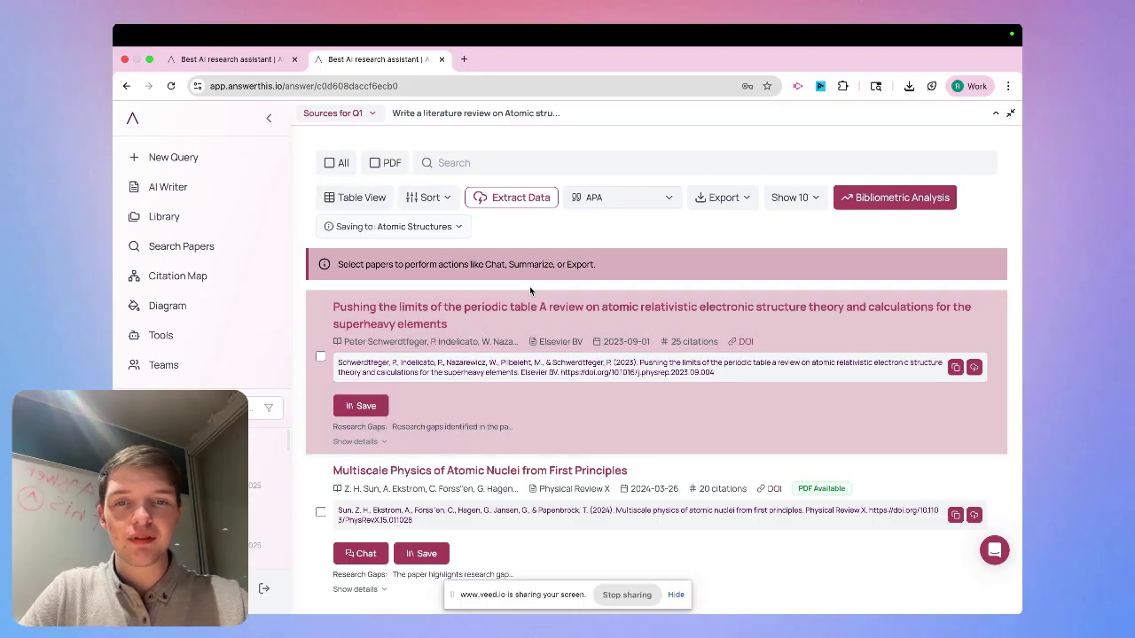
# Sort the sources by date, and re-sort them by citations
pyautogui.click(428, 198)
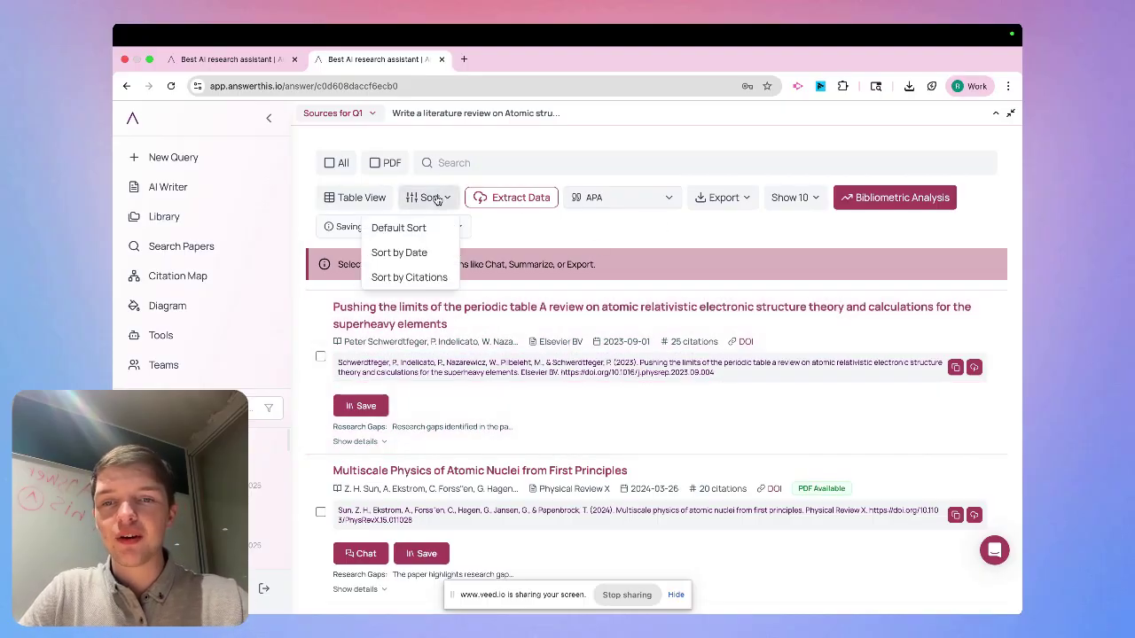
pyautogui.click(417, 257)
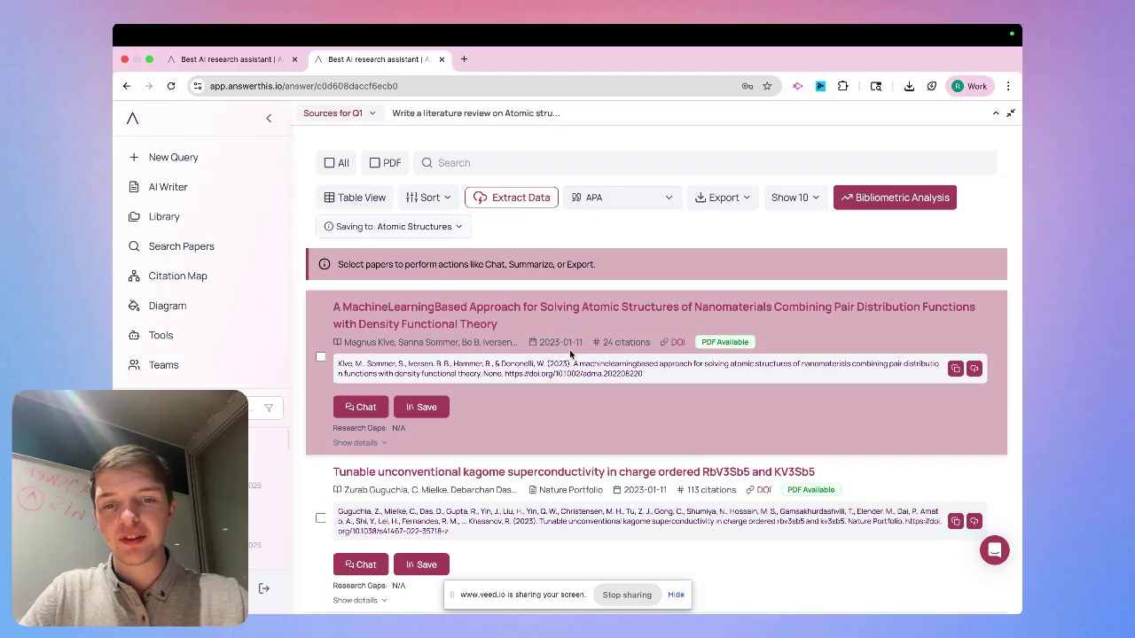
pyautogui.click(428, 196)
pyautogui.click(415, 278)
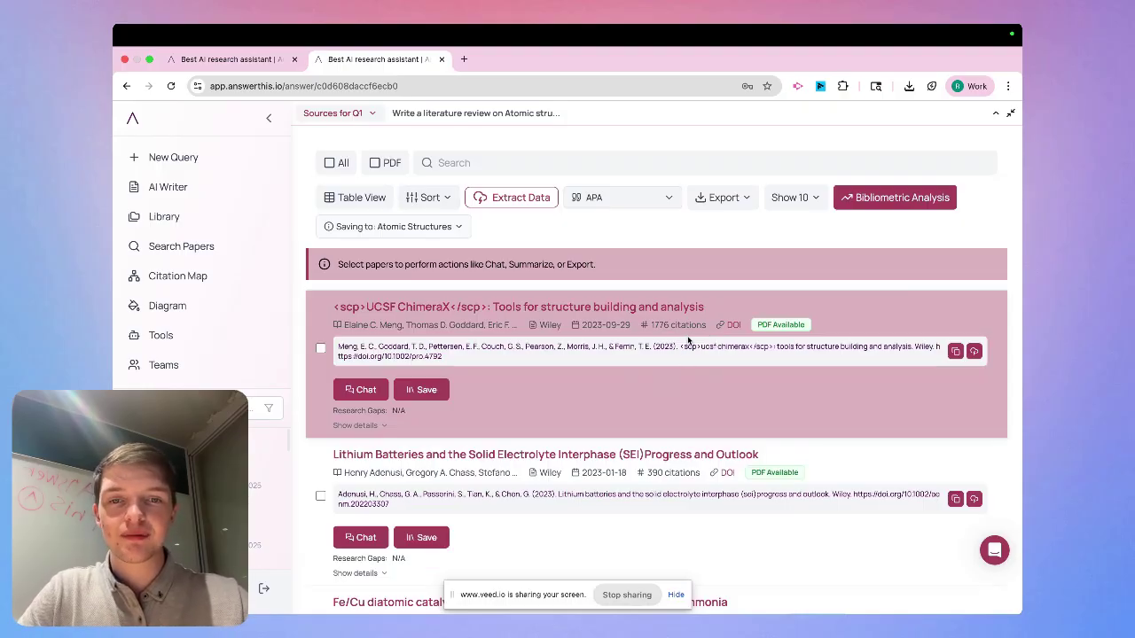
# Open the export options for the sources and check how many pages the list has
pyautogui.click(714, 203)
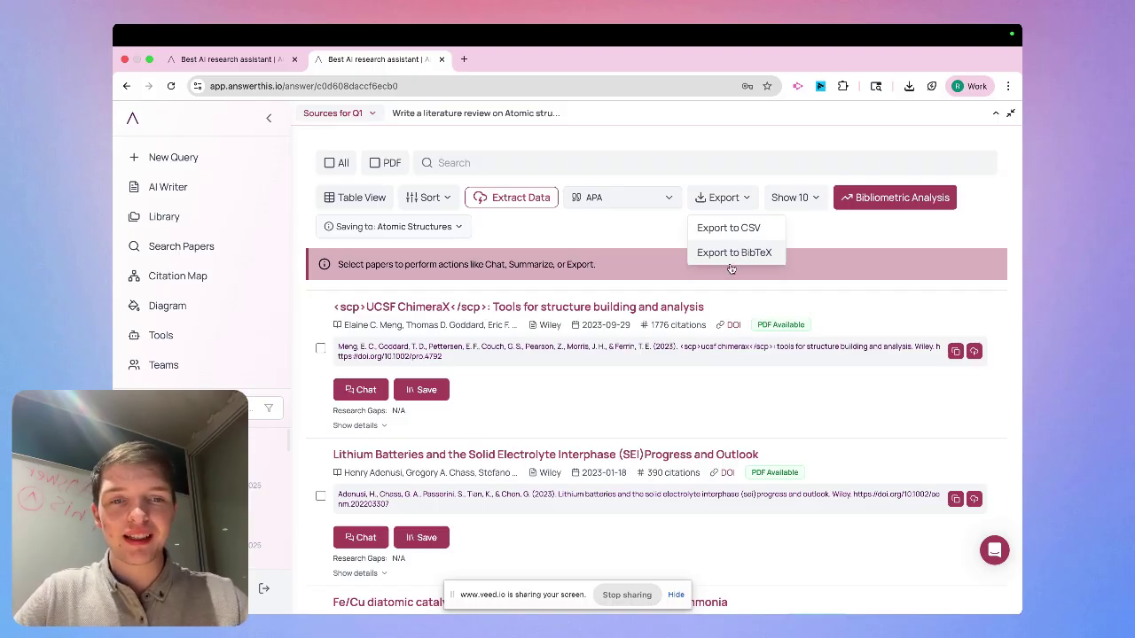
pyautogui.scroll(-20, 810, 307)
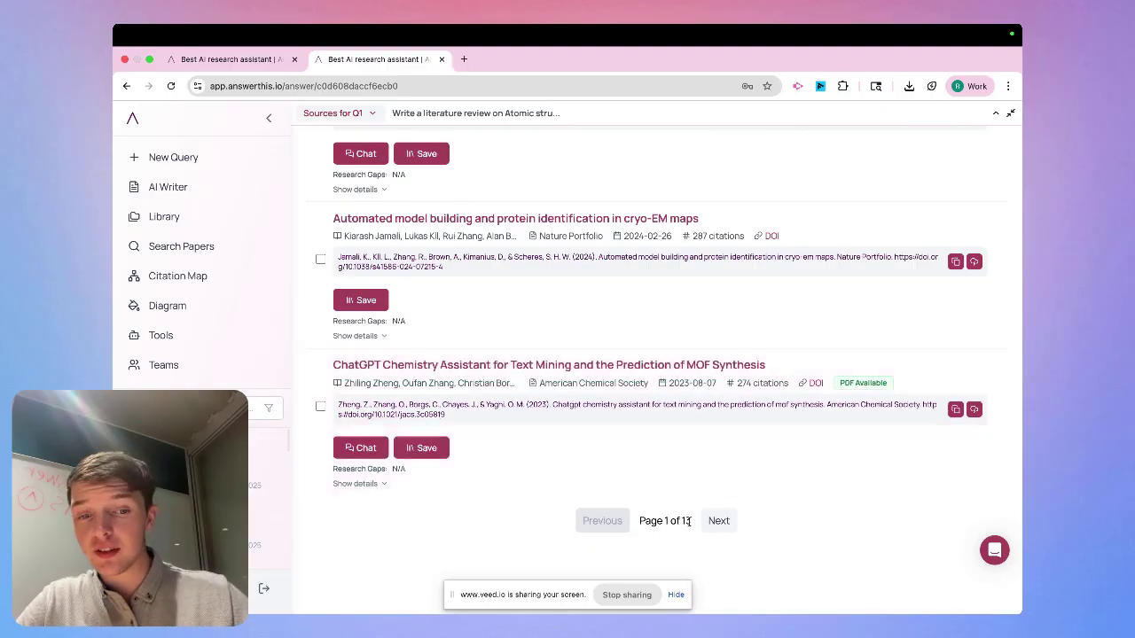
pyautogui.scroll(20, 718, 521)
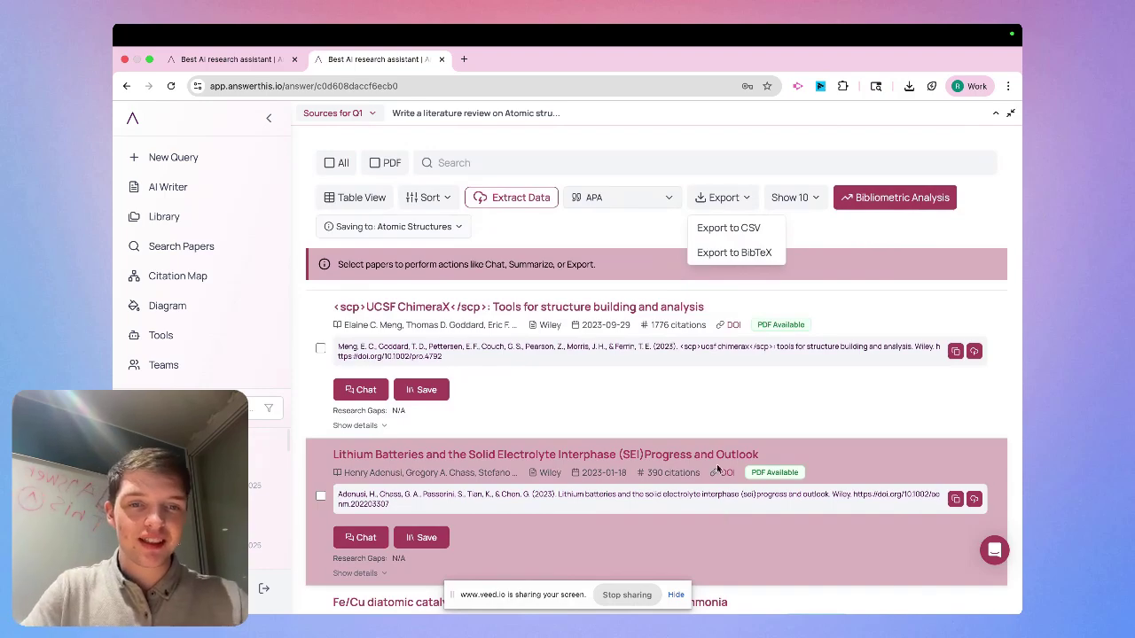
# Show 50 sources per page, skim the longer list, and select all the sources
pyautogui.click(807, 197)
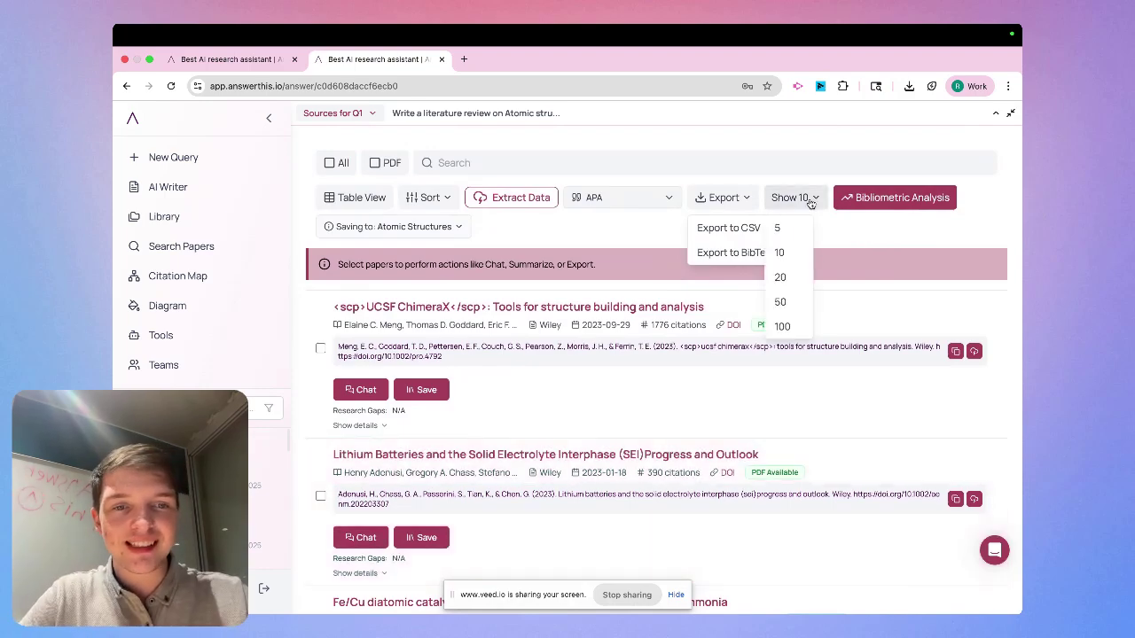
pyautogui.click(781, 302)
pyautogui.scroll(-15, 783, 305)
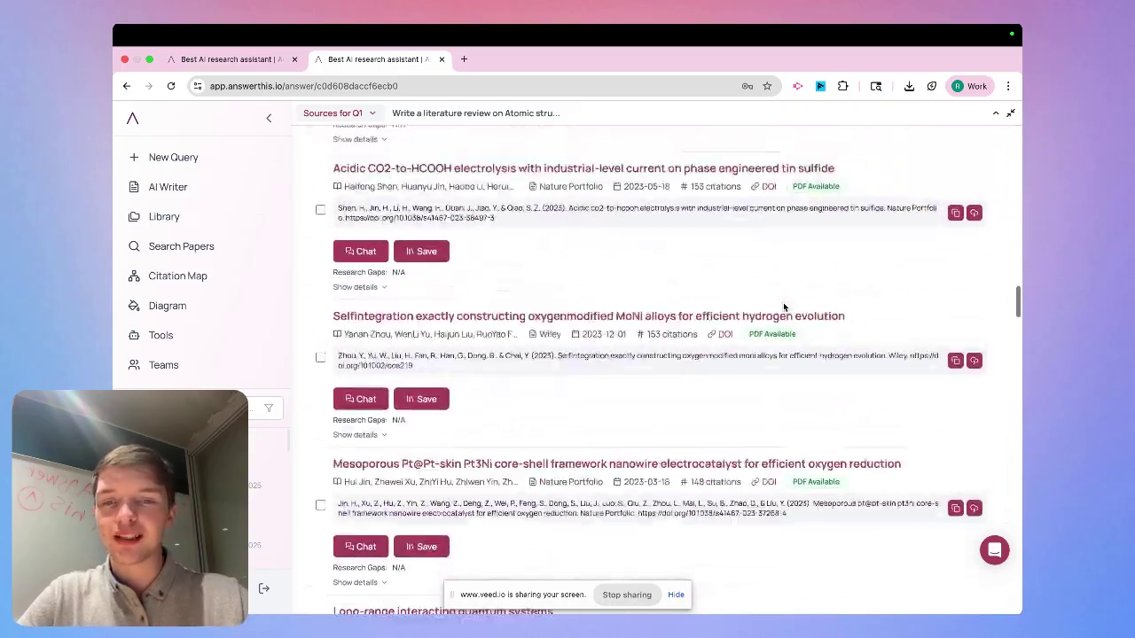
pyautogui.scroll(-15, 782, 306)
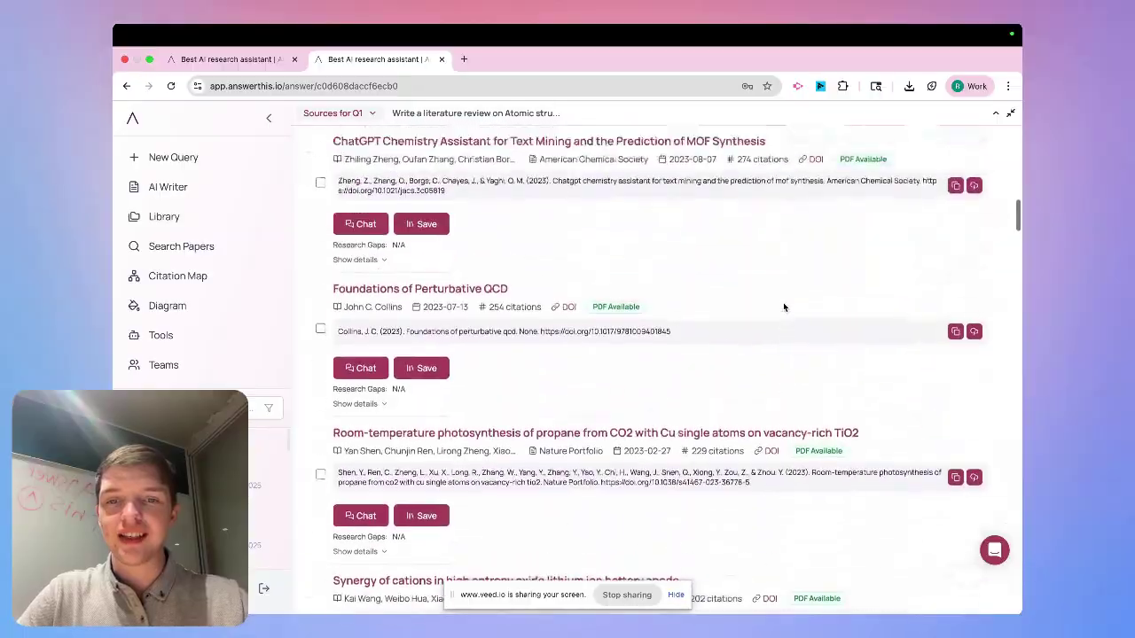
pyautogui.scroll(20, 782, 307)
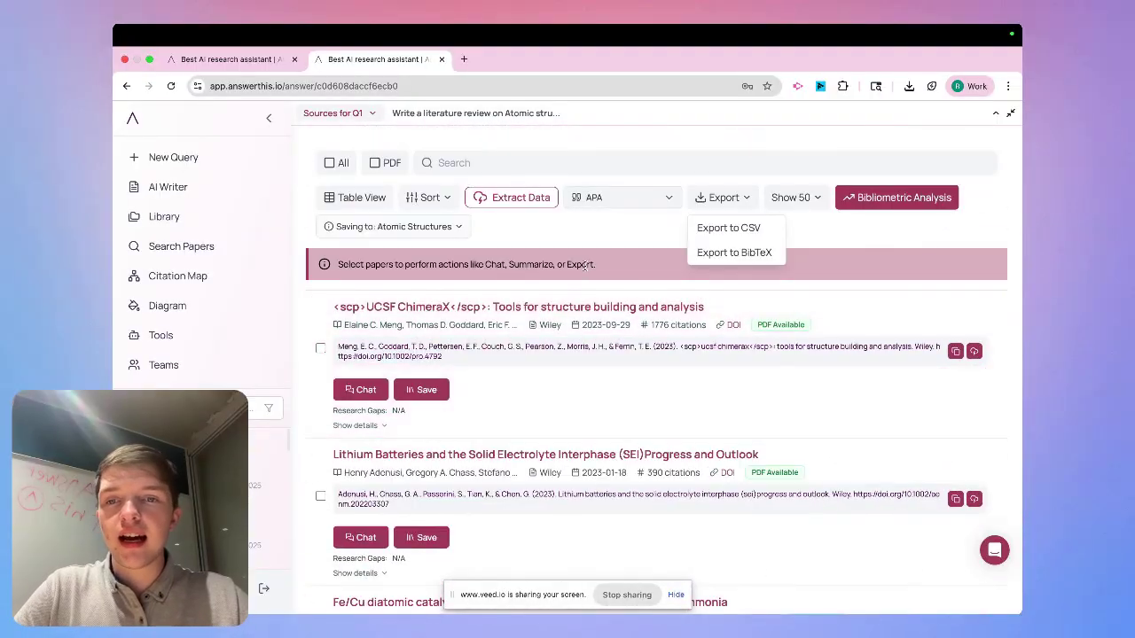
pyautogui.click(338, 164)
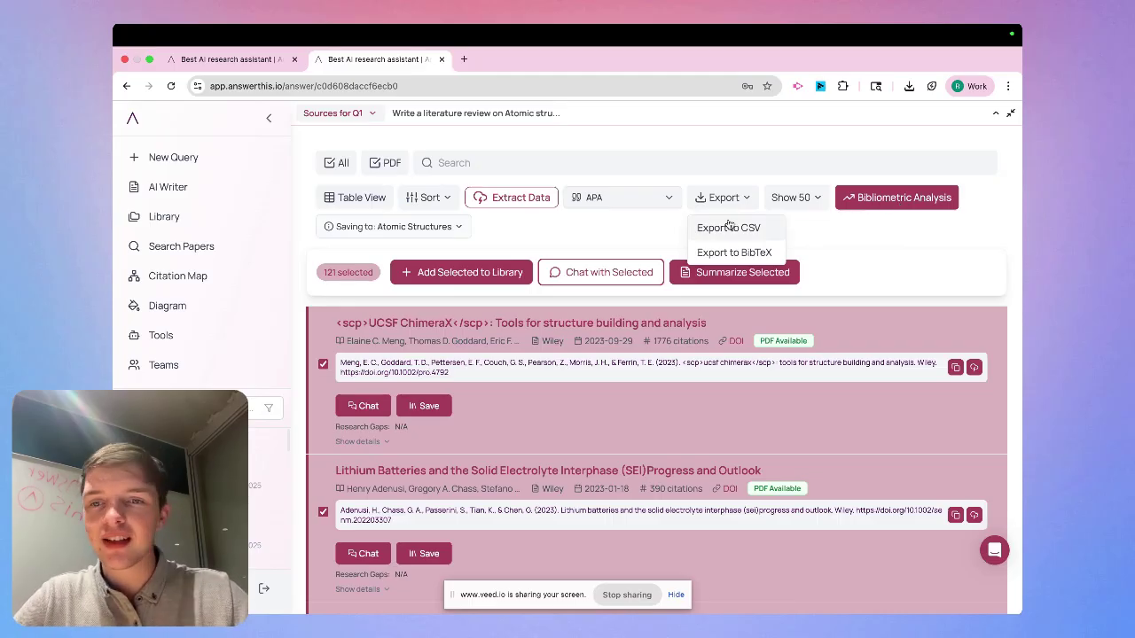
# Collapse the sources list, read through the literature review at full width, and restore the answer beside its sources
pyautogui.click(1010, 113)
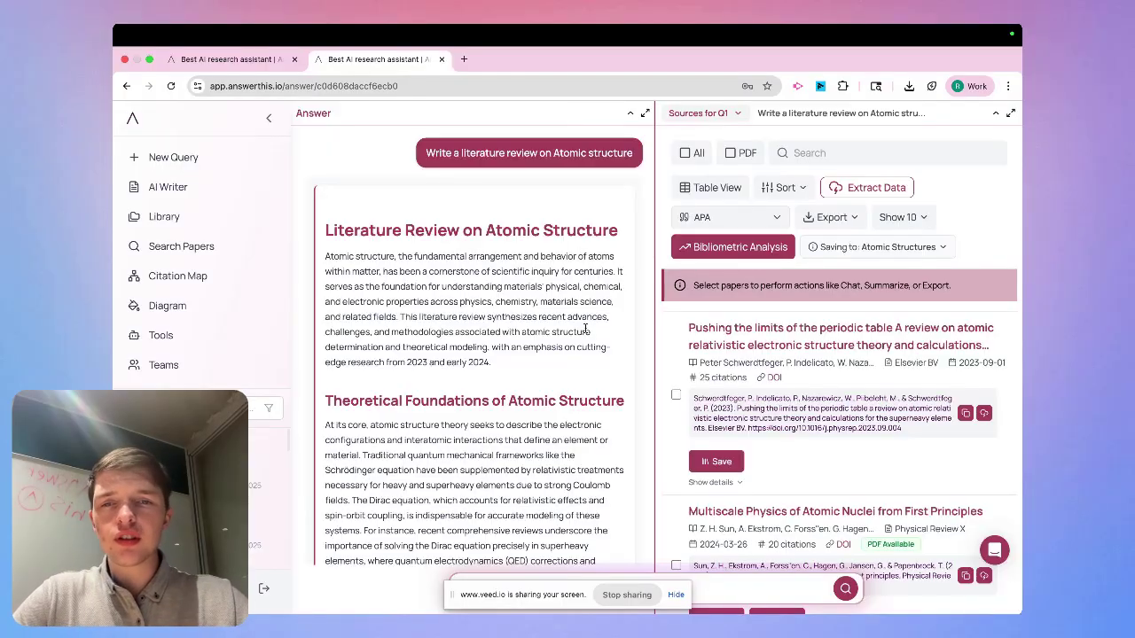
pyautogui.scroll(-20, 585, 330)
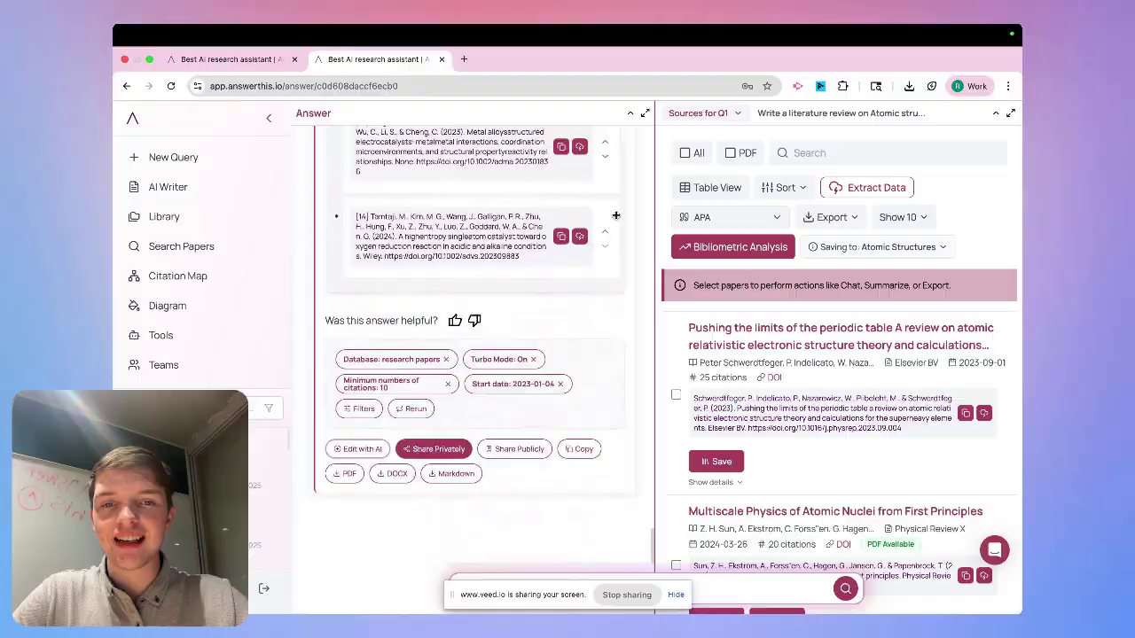
pyautogui.click(645, 113)
pyautogui.scroll(-2, 704, 420)
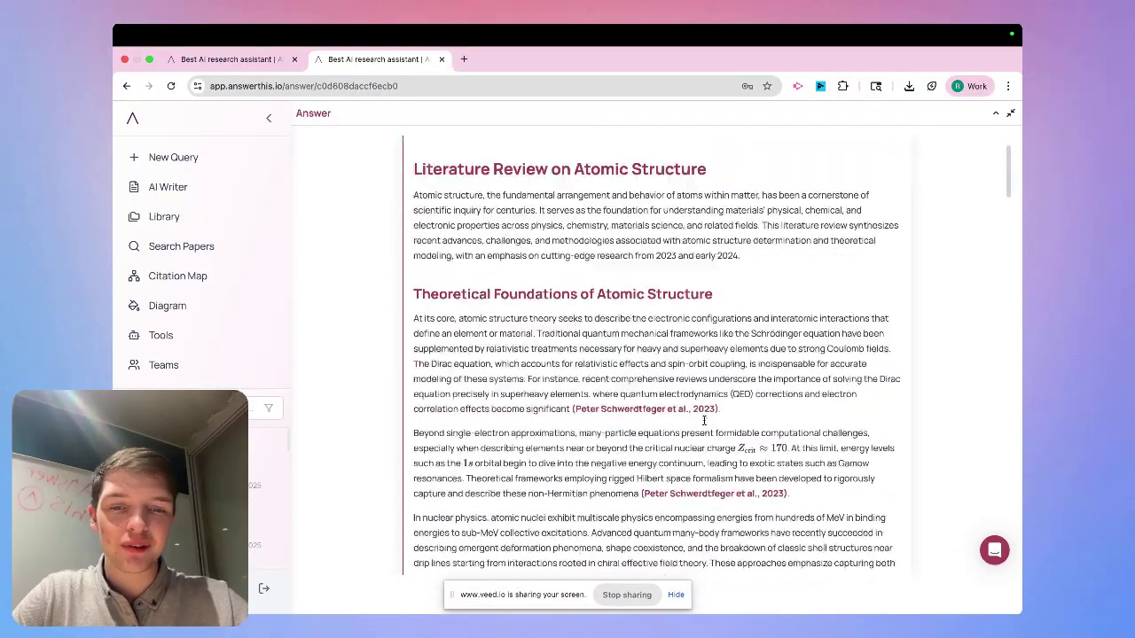
pyautogui.scroll(-10, 704, 420)
pyautogui.click(675, 594)
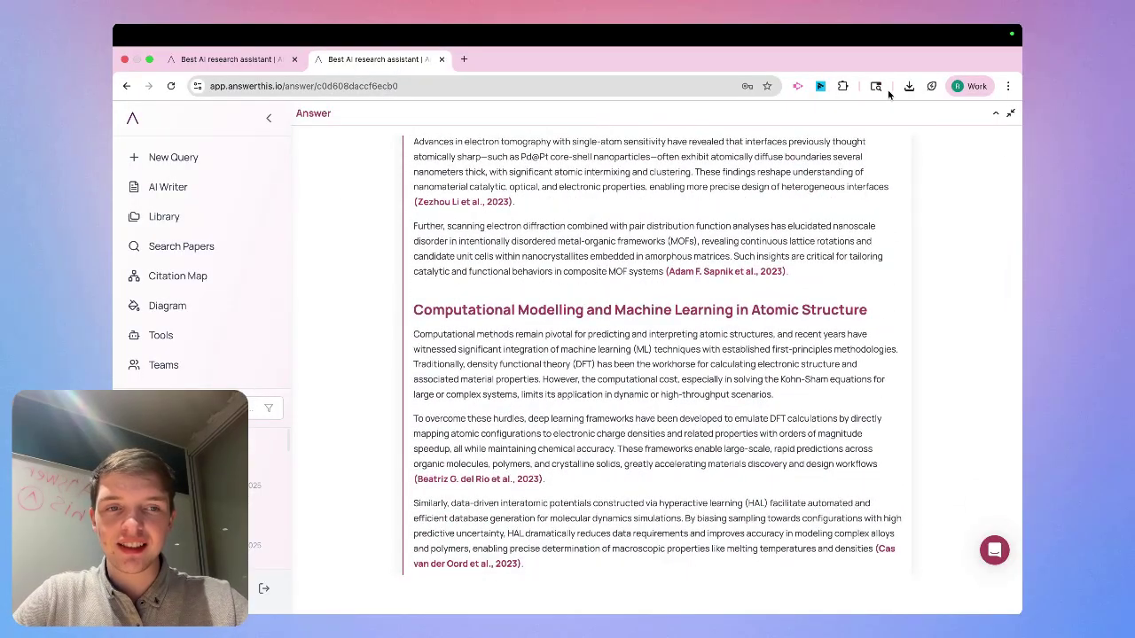
pyautogui.click(1011, 113)
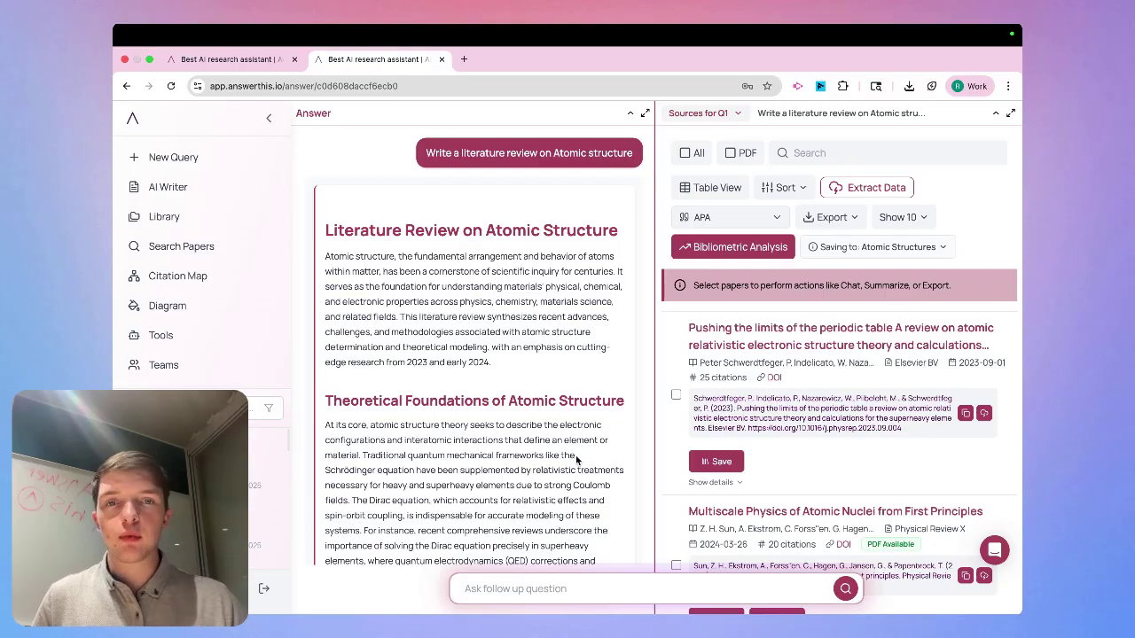
# Open the filters below the literature review and examine the minimum citations, database, journal quality and publication date settings
pyautogui.click(580, 590)
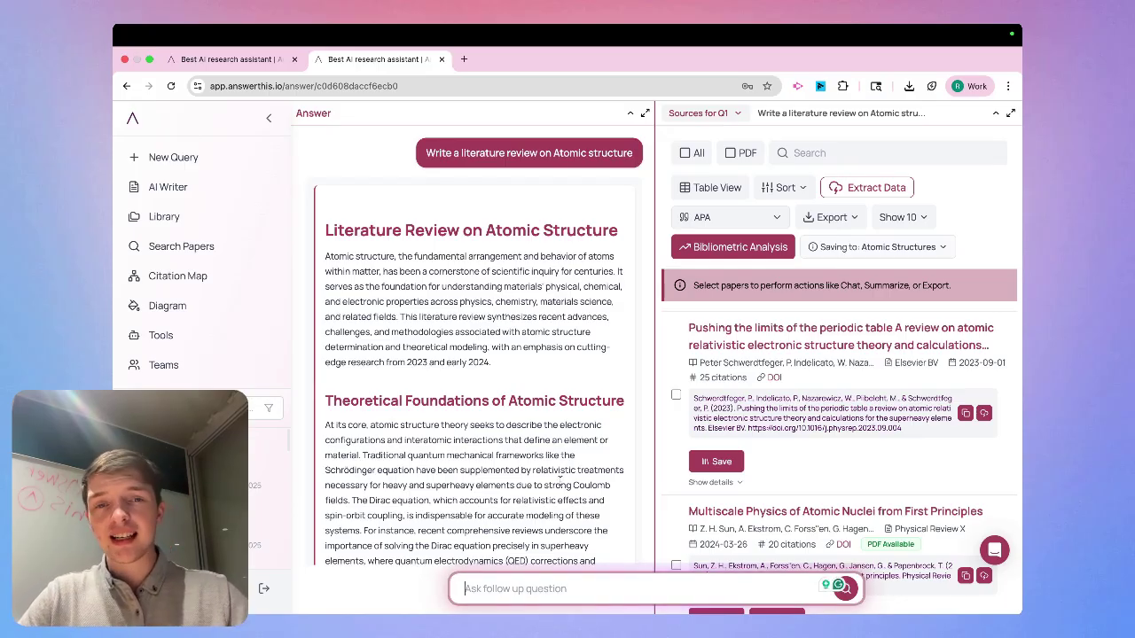
pyautogui.scroll(-2, 560, 482)
pyautogui.scroll(-20, 560, 481)
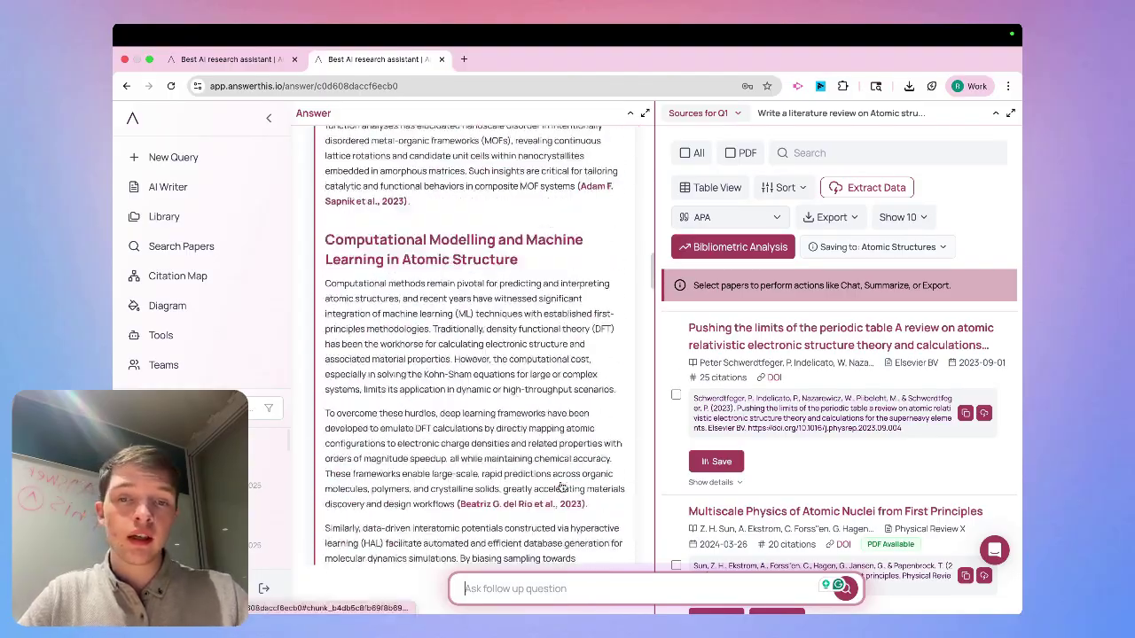
pyautogui.scroll(-15, 560, 486)
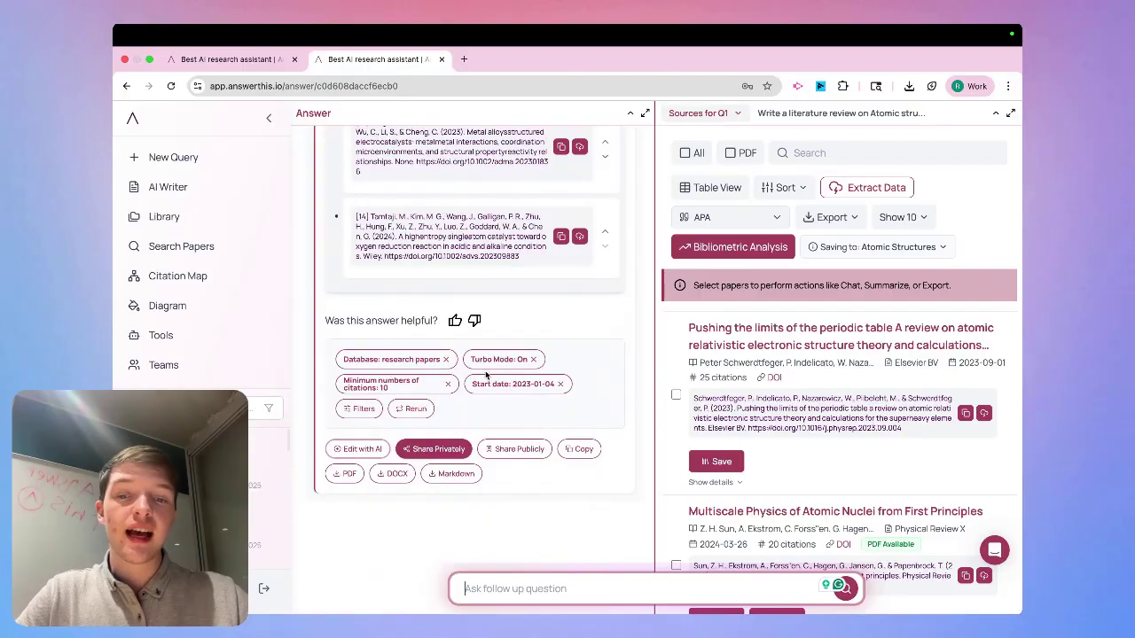
pyautogui.click(361, 413)
pyautogui.scroll(-3, 443, 475)
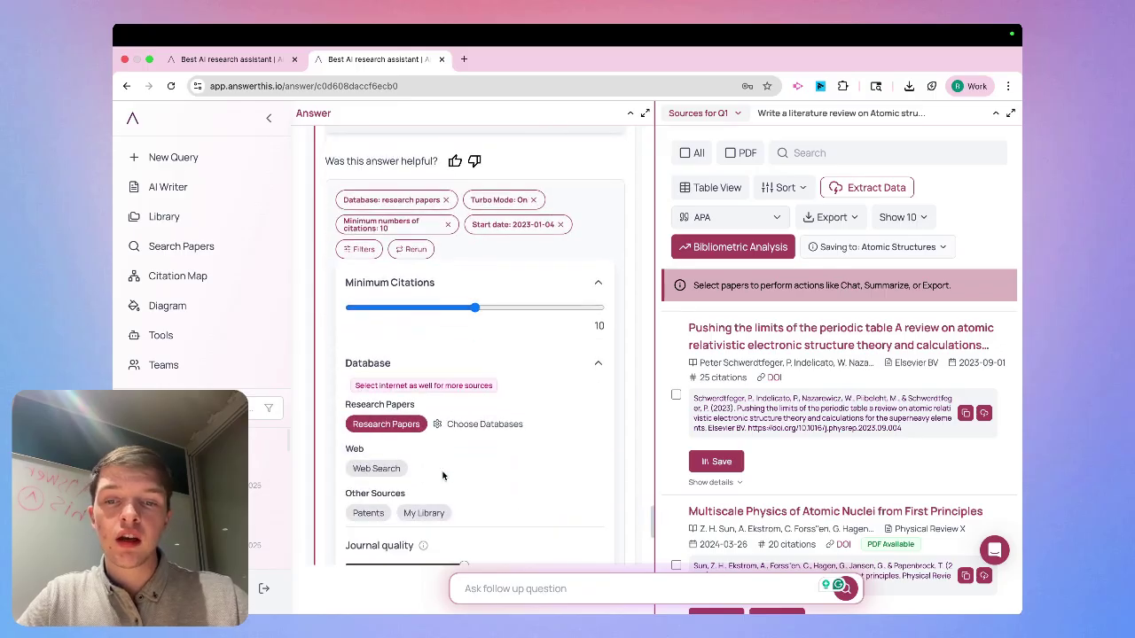
pyautogui.scroll(-2, 429, 415)
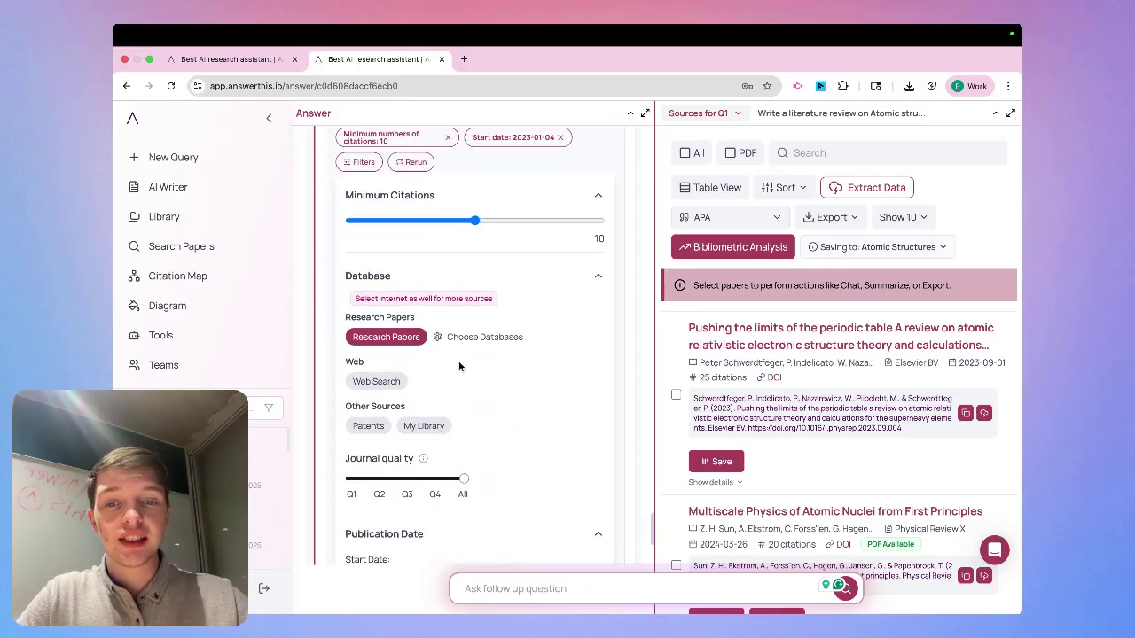
pyautogui.click(479, 330)
pyautogui.scroll(-5, 505, 389)
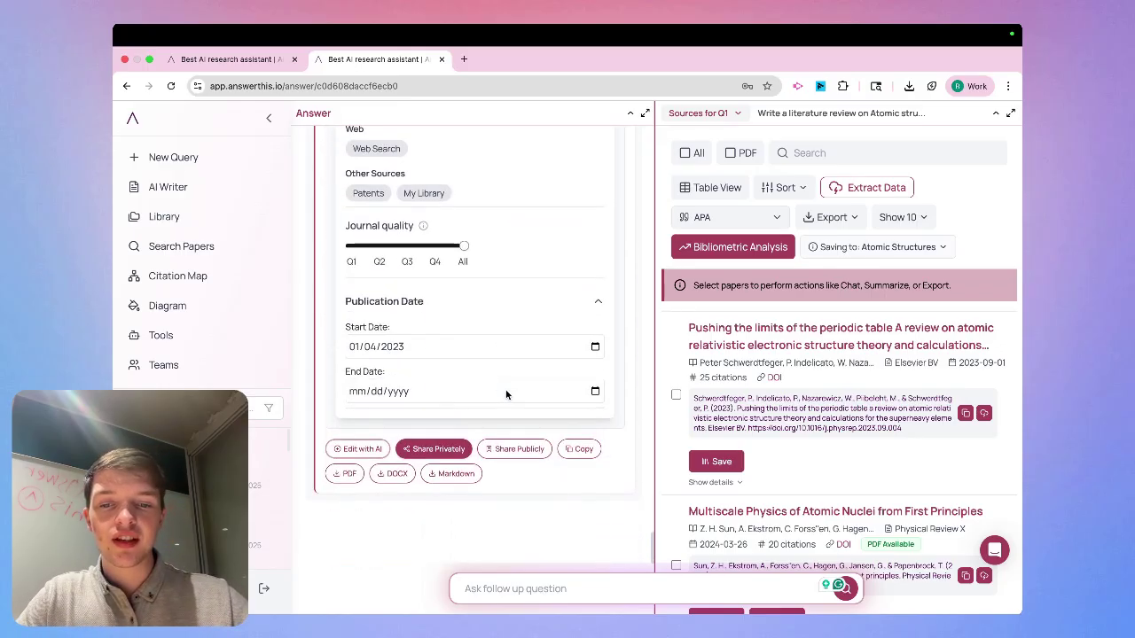
# Start a follow-up question on the literature review
pyautogui.click(542, 599)
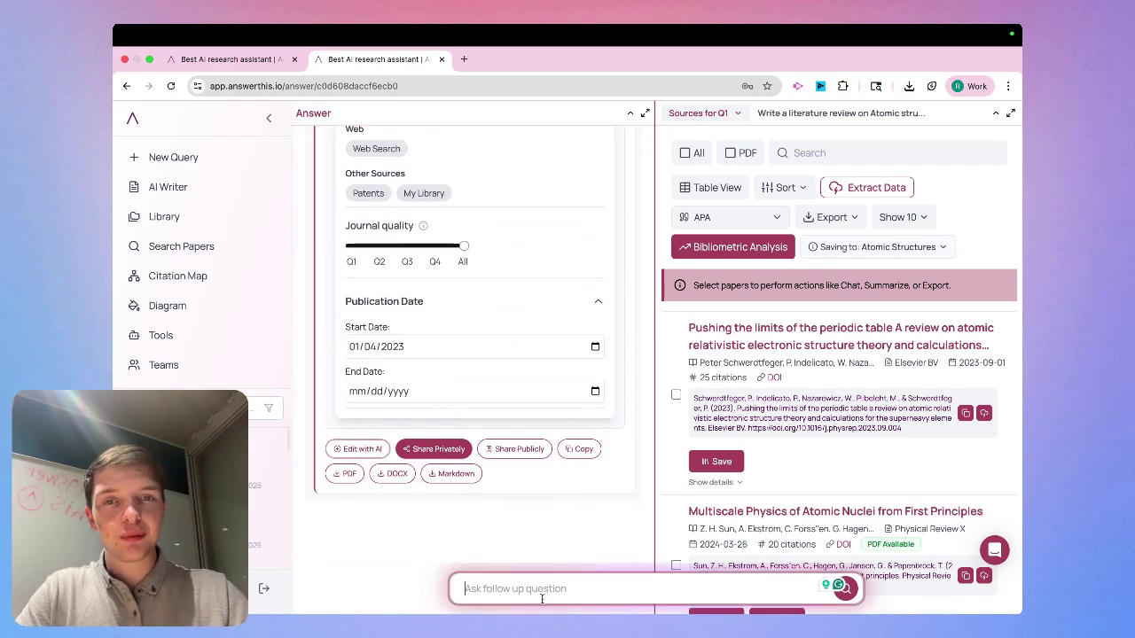